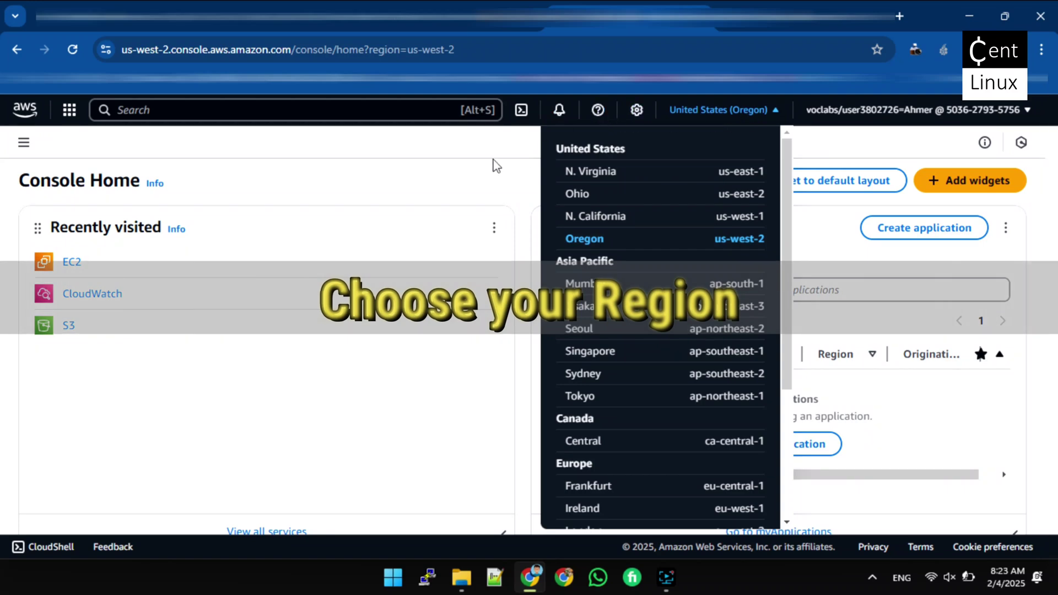
Keep US West (Oregon) as the region and search the console for 'ec2'
click(303, 138)
click(190, 110)
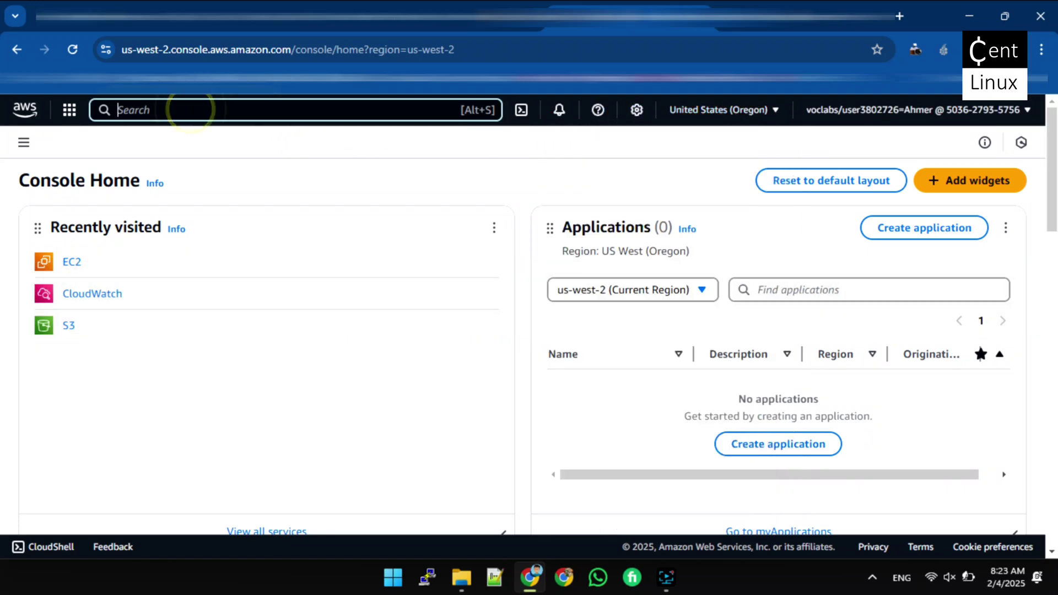
text(ec2)
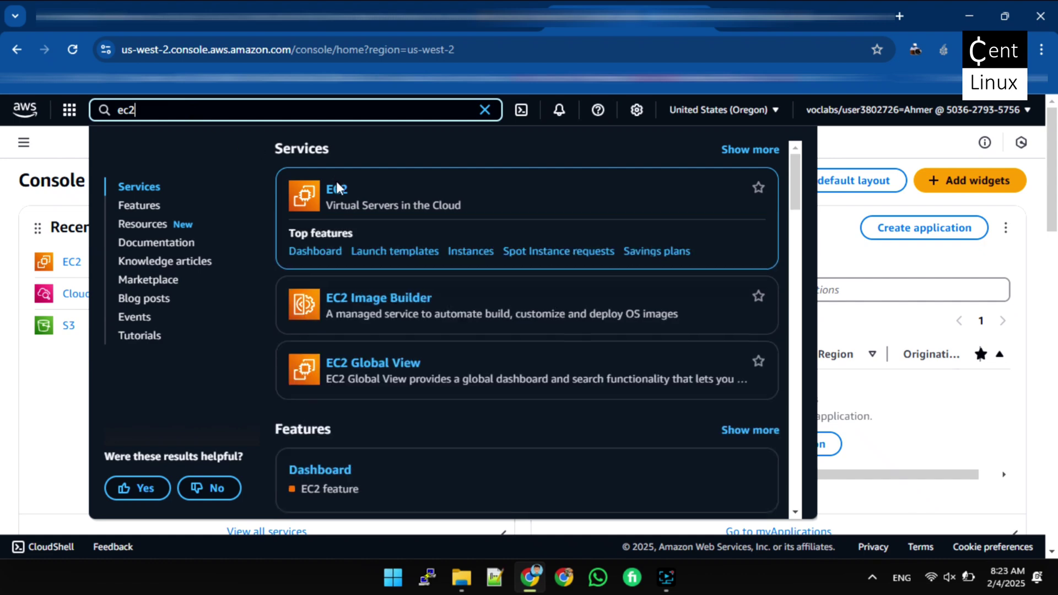
Open EC2 from the search results, go to Instances, and start Launch instances
click(338, 190)
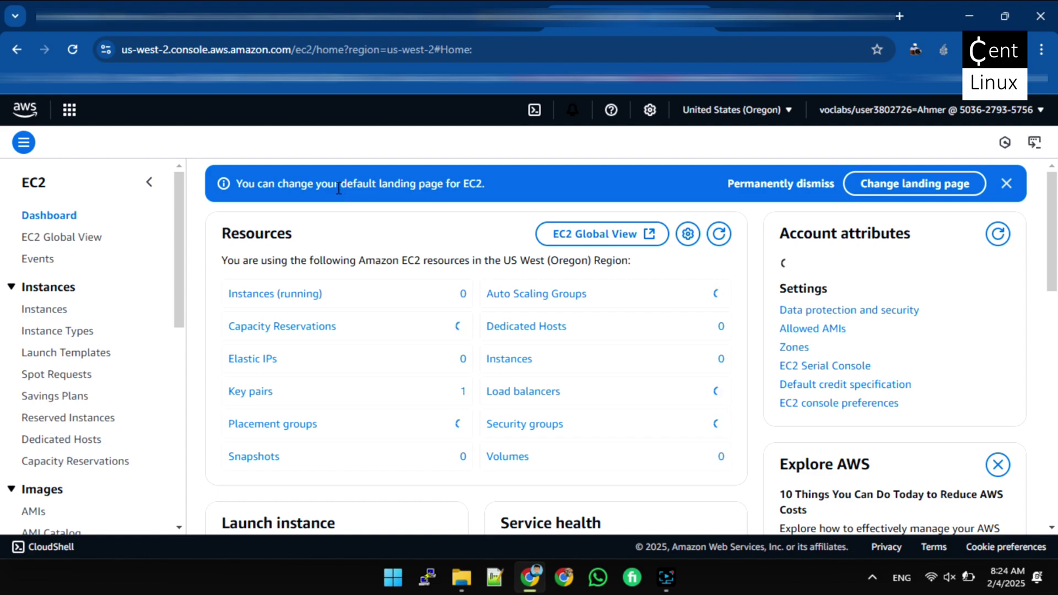
scroll(338, 189, down, 3)
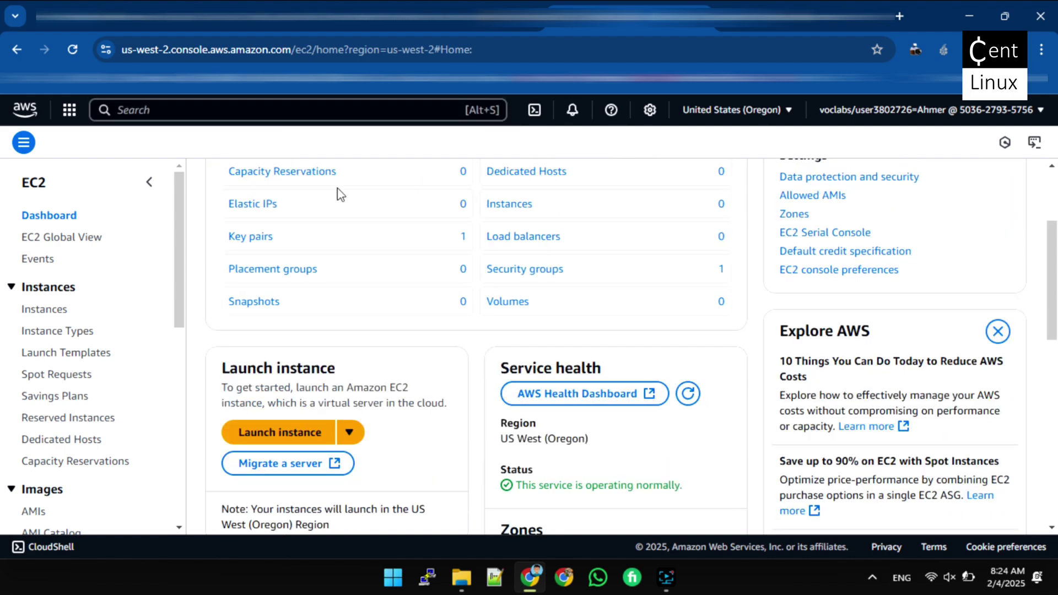
scroll(338, 188, down, 4)
scroll(338, 188, down, 5)
scroll(337, 188, down, 2)
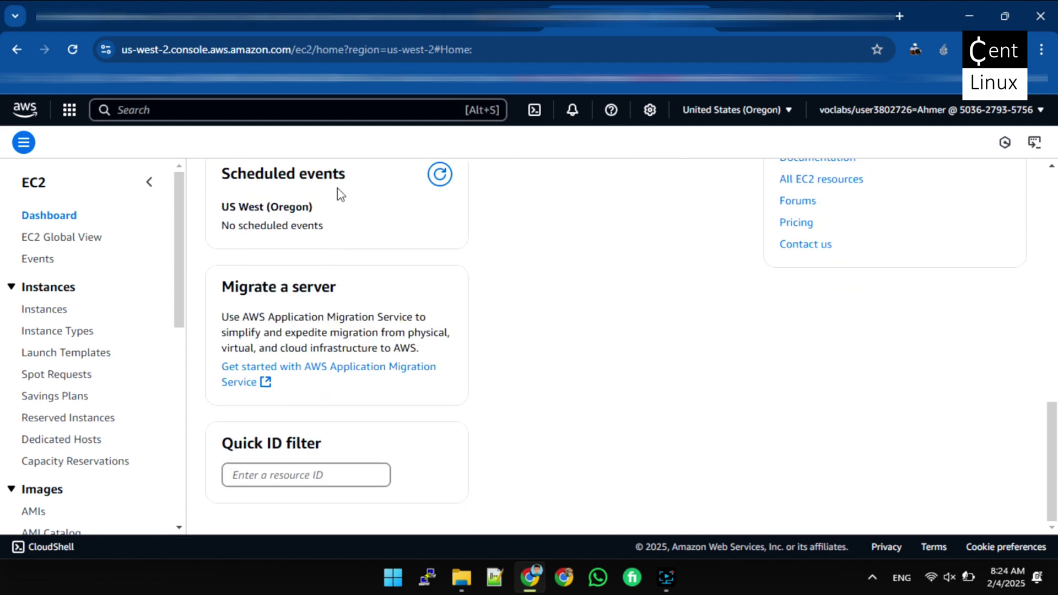
scroll(338, 191, up, 7)
scroll(338, 191, up, 6)
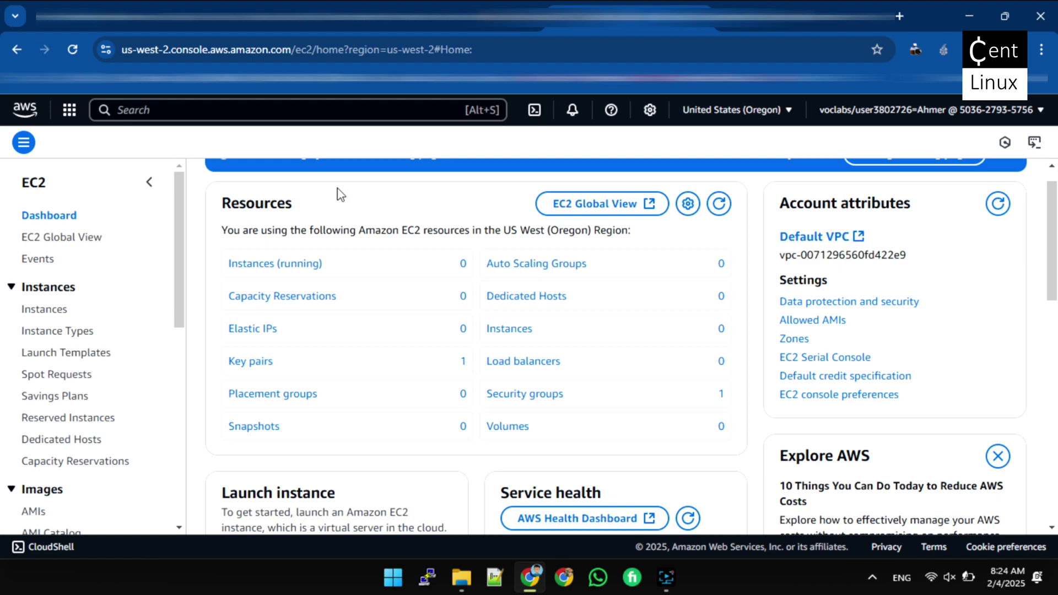
scroll(338, 190, up, 1)
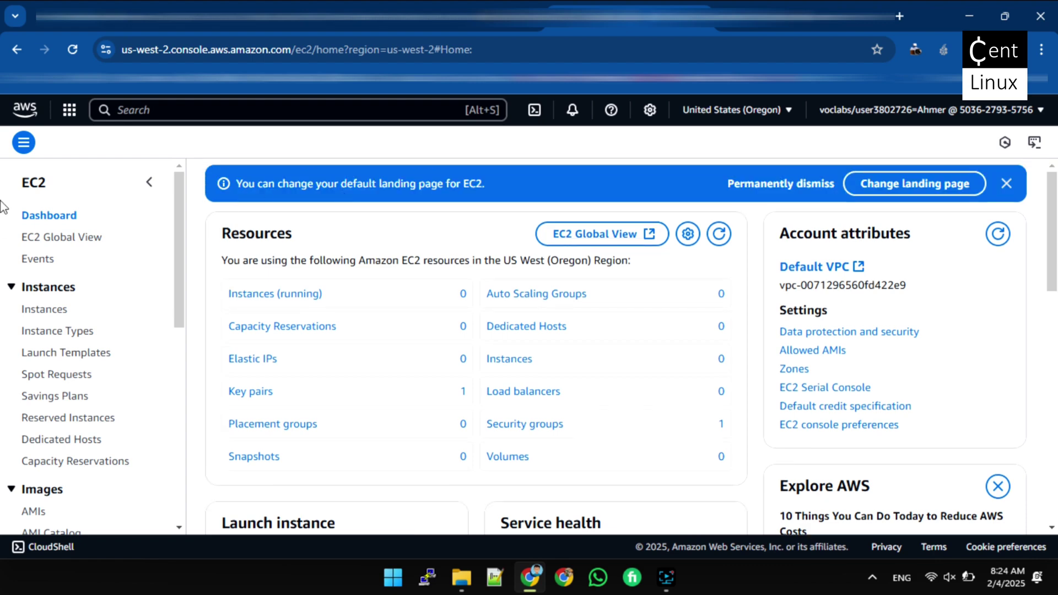
click(54, 315)
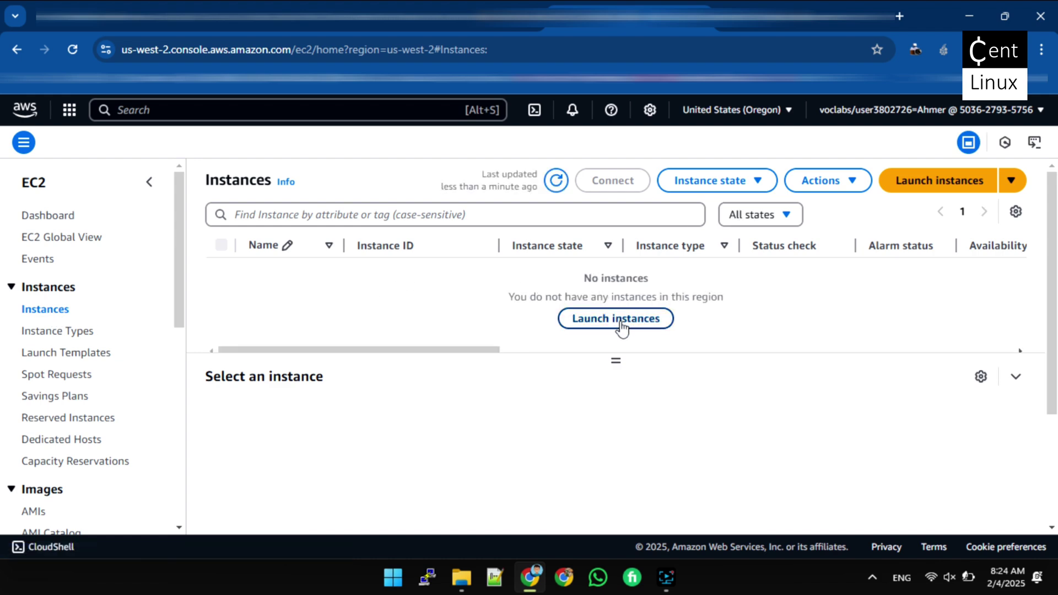
click(621, 326)
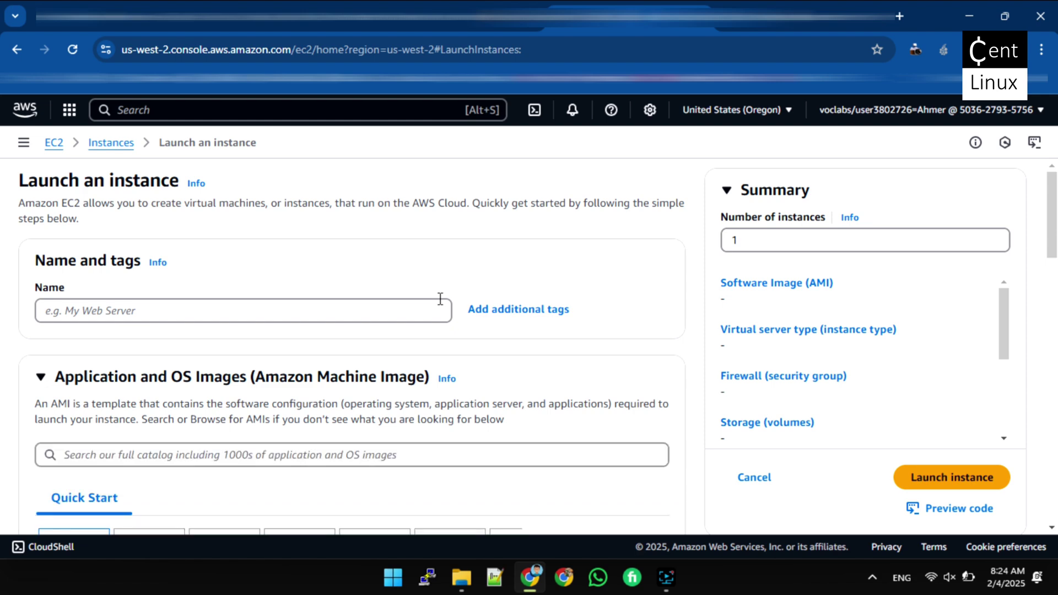
Name the instance 'testserver-01' and scroll down to Application and OS Images
click(214, 311)
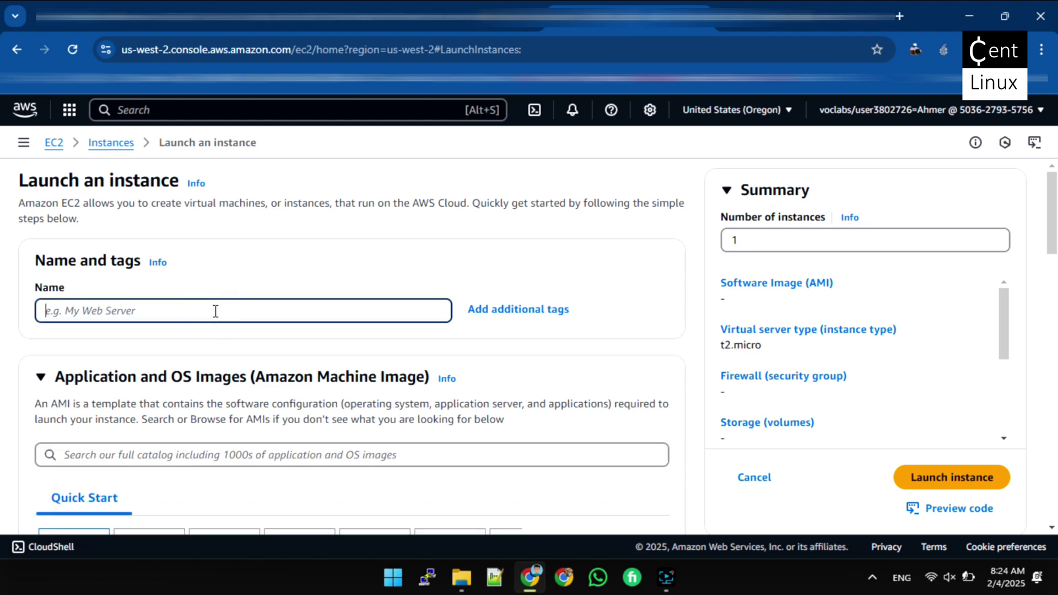
text(testserver-01)
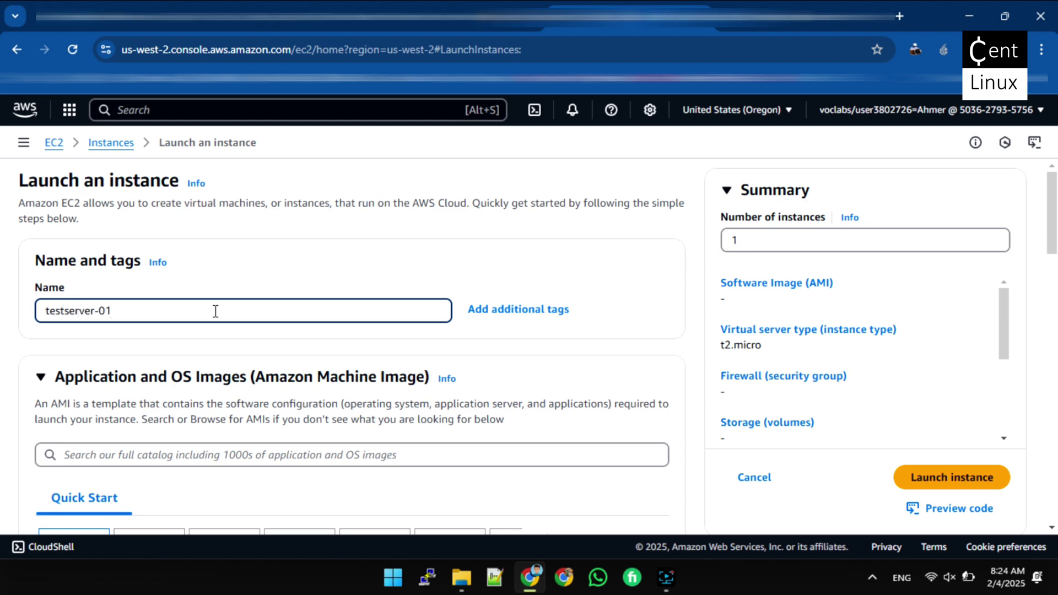
scroll(180, 288, down, 1)
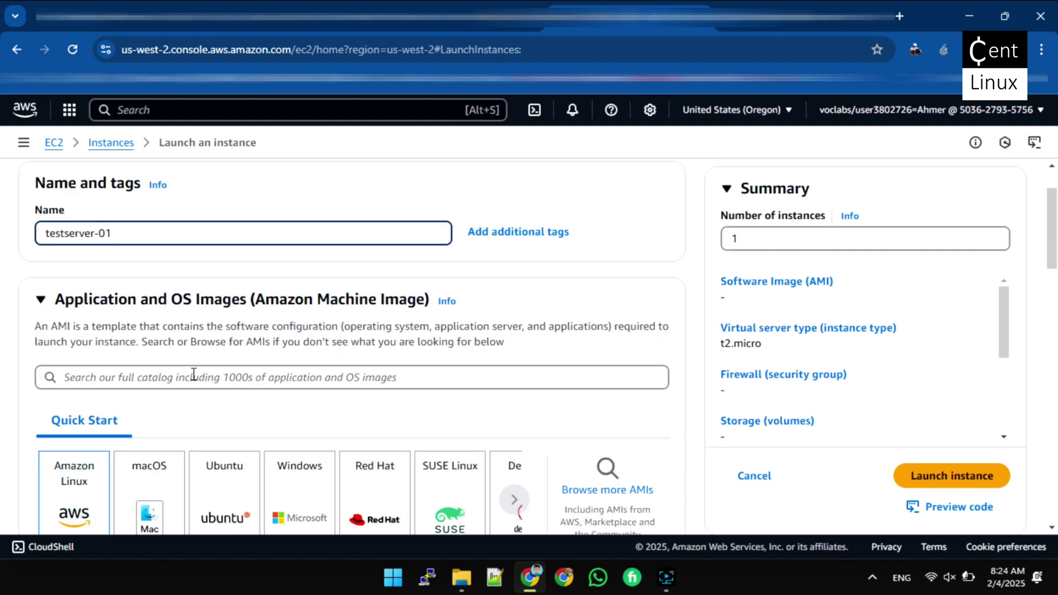
scroll(194, 372, down, 1)
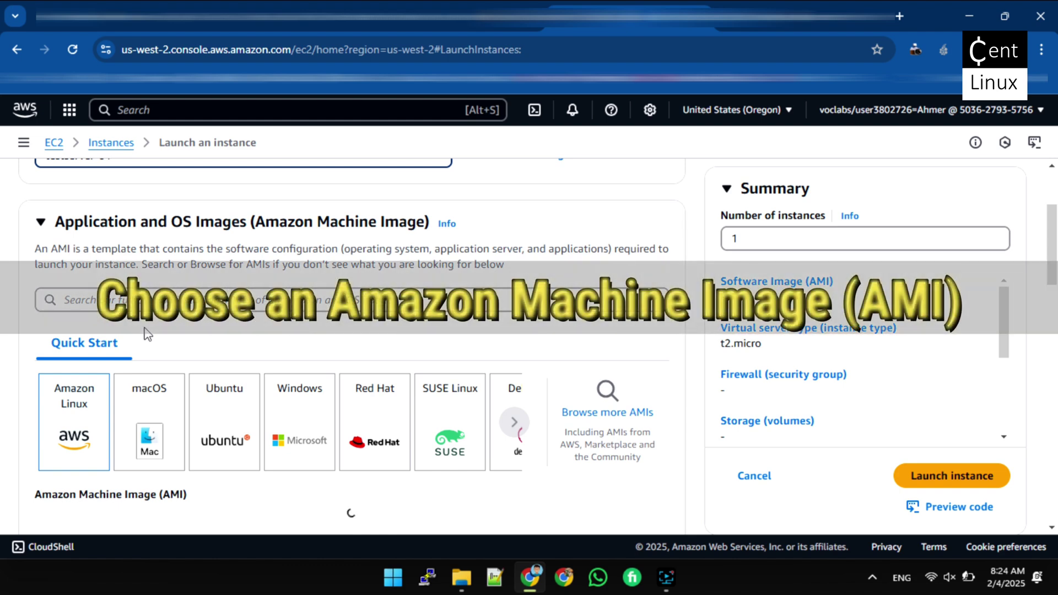
scroll(144, 335, down, 1)
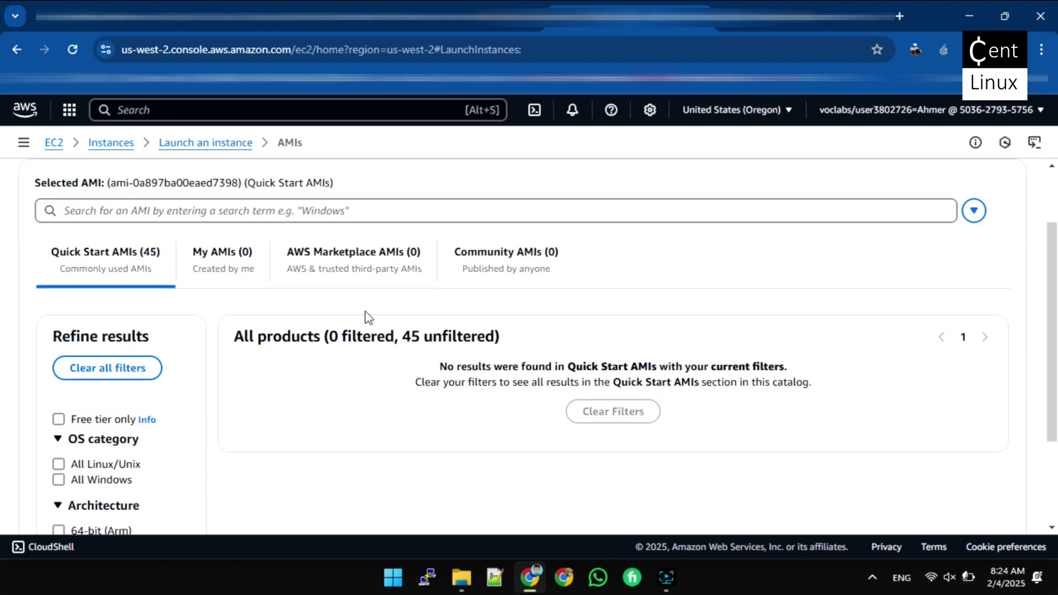
Select Amazon Linux 2 AMI (HVM) - Kernel 5.10, SSD Volume Type from Quick Start AMIs
scroll(369, 318, down, 1)
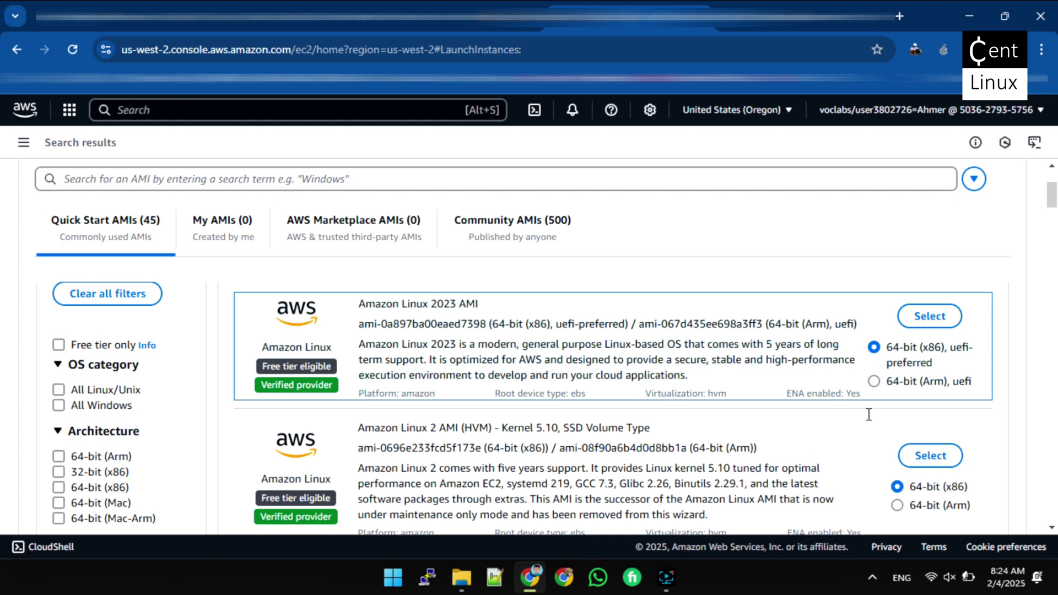
click(933, 462)
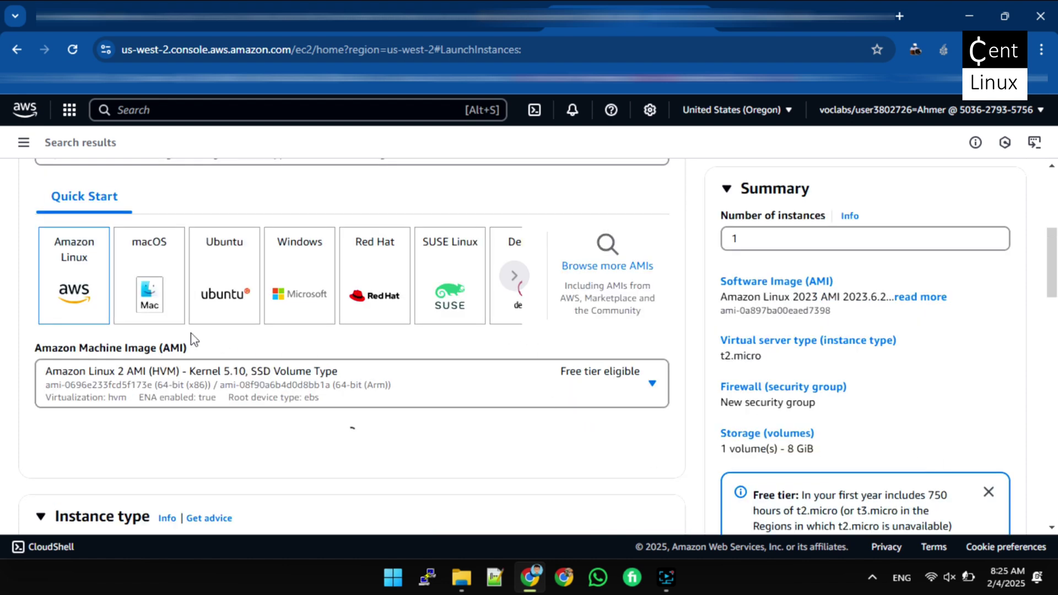
scroll(194, 340, down, 3)
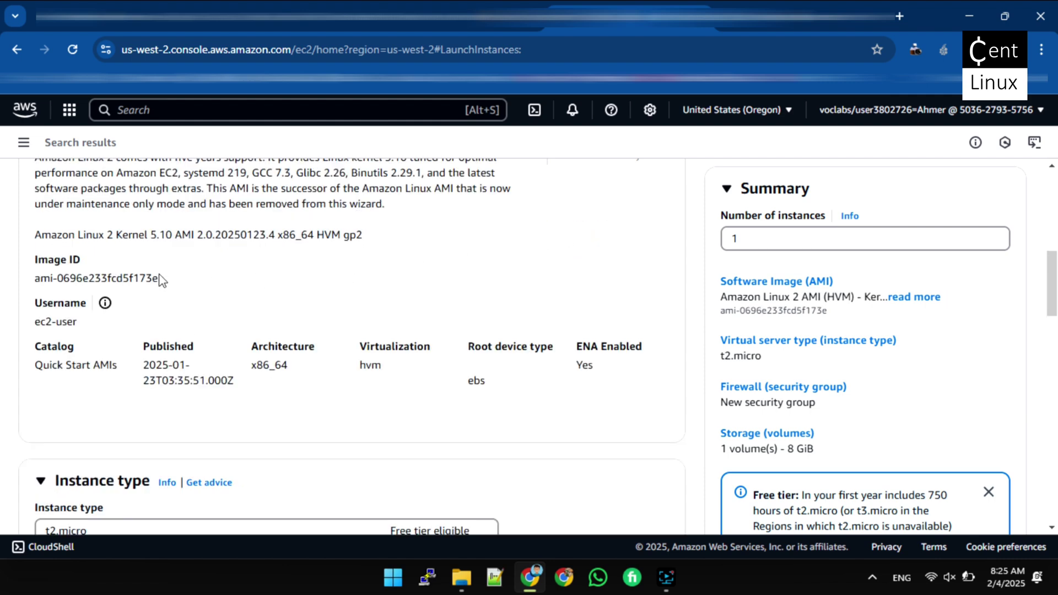
scroll(160, 280, up, 3)
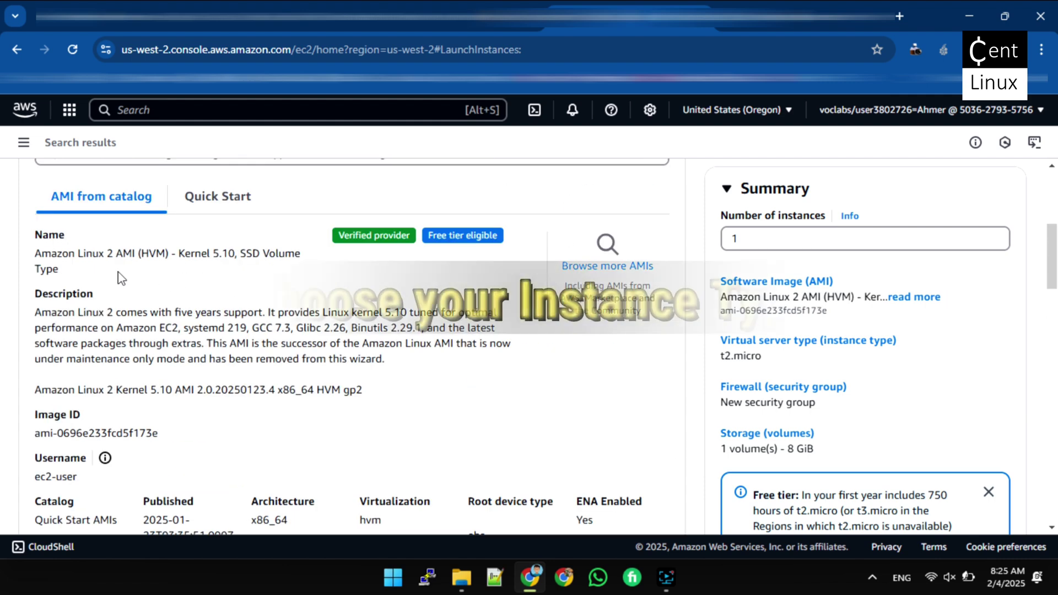
scroll(118, 277, down, 4)
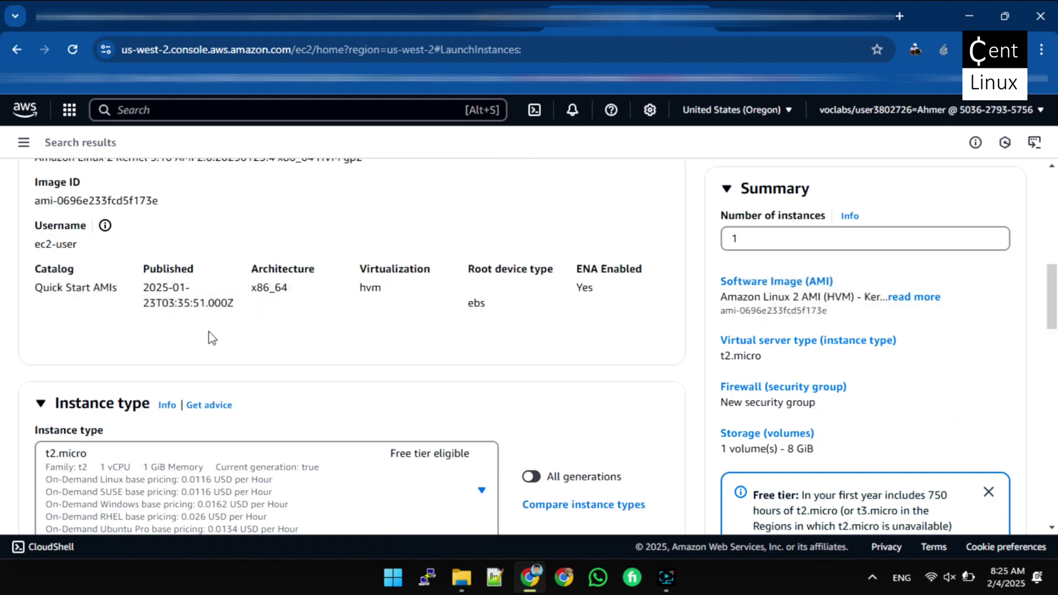
Browse the instance type list and keep the free-tier t2.micro selected
scroll(352, 347, down, 4)
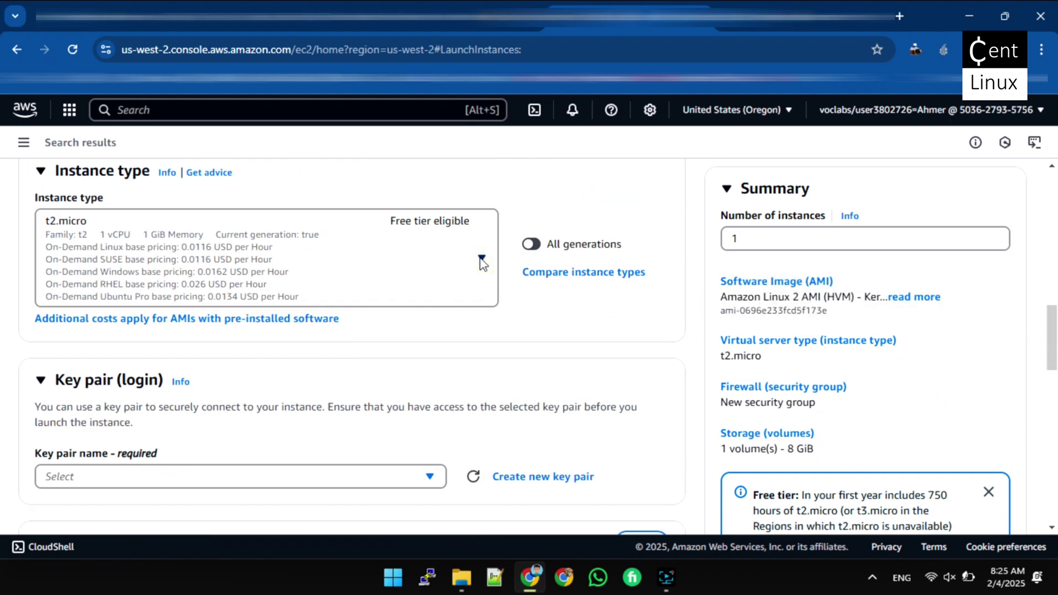
click(483, 259)
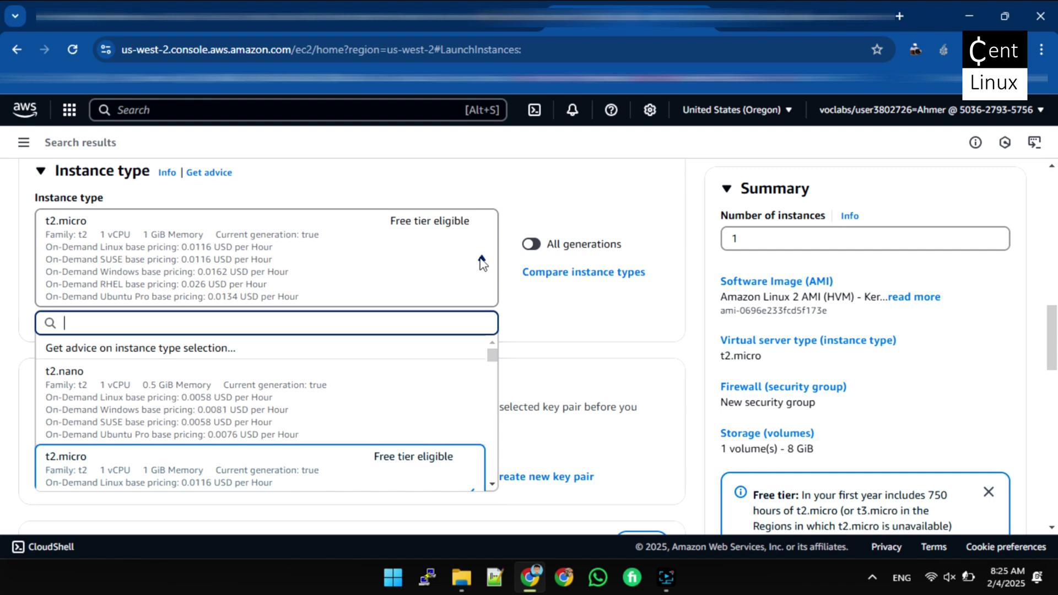
scroll(364, 247, down, 1)
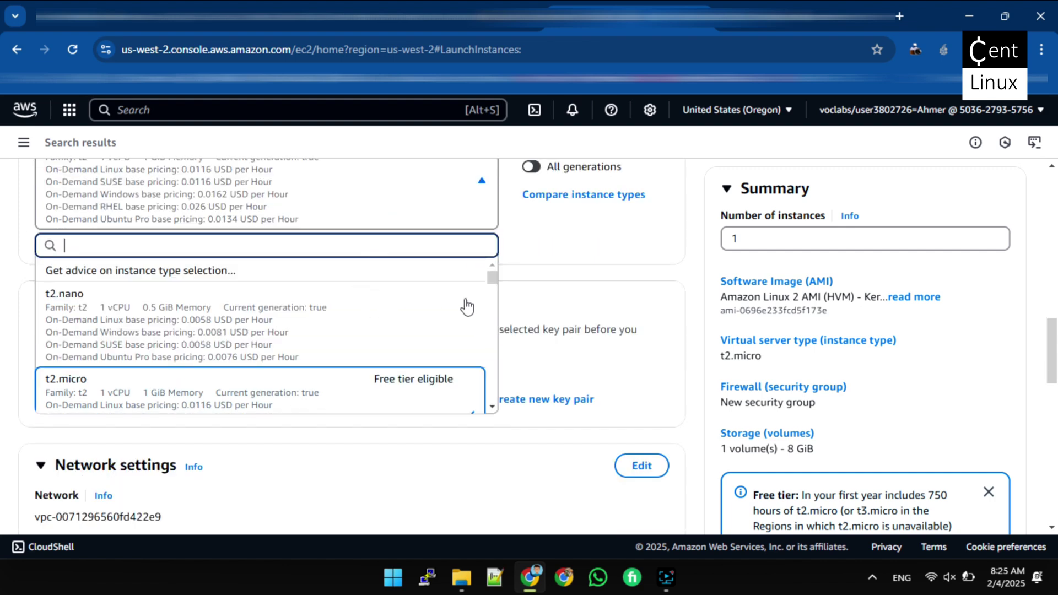
mouse_move(493, 278)
mouse_down()
mouse_move(495, 373)
mouse_move(491, 274)
mouse_up()
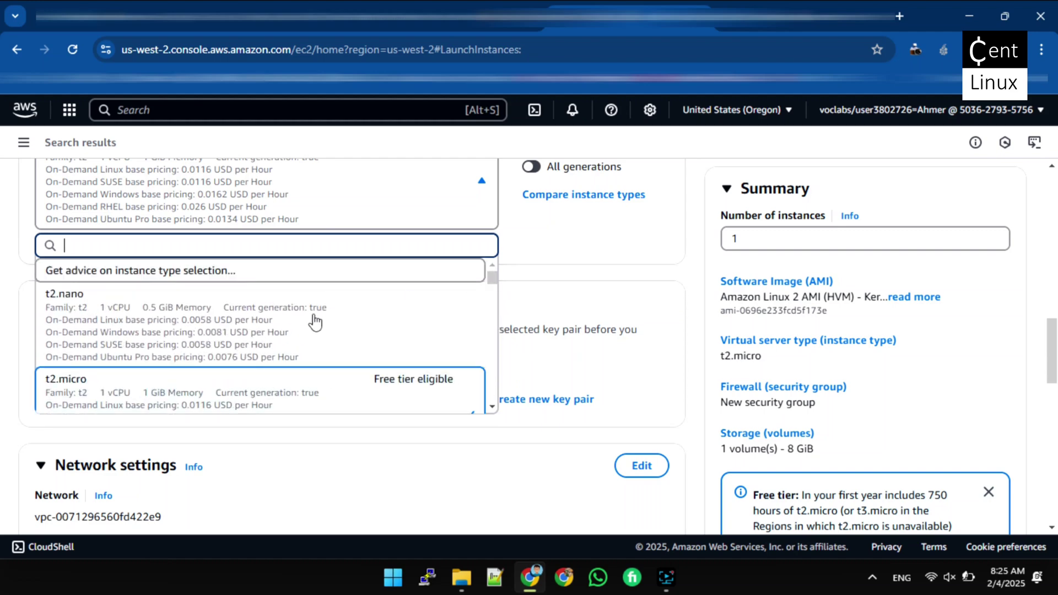
scroll(331, 345, down, 3)
scroll(378, 371, down, 3)
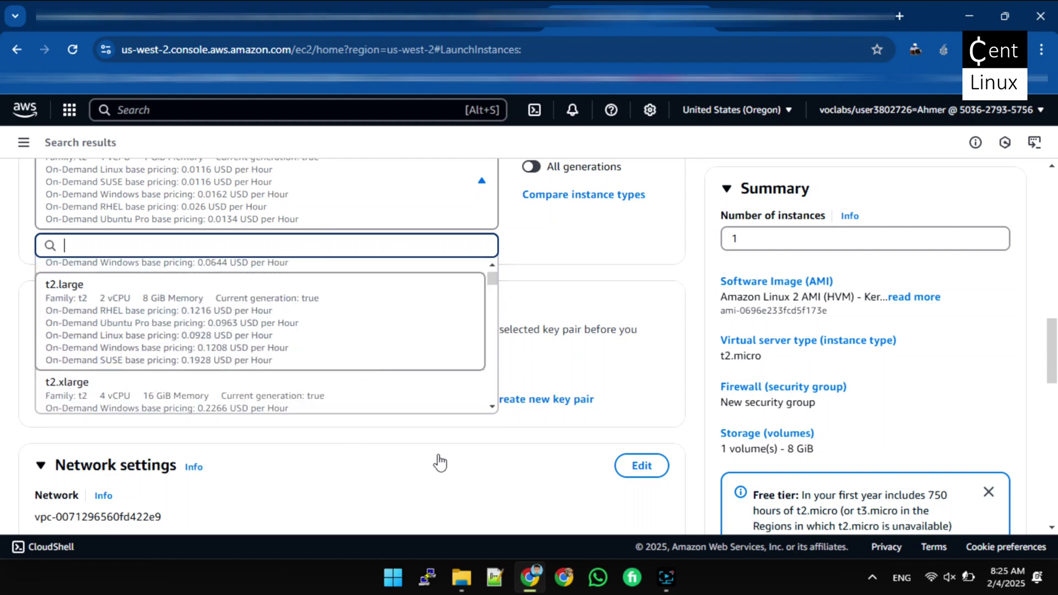
scroll(348, 362, down, 2)
scroll(349, 363, up, 2)
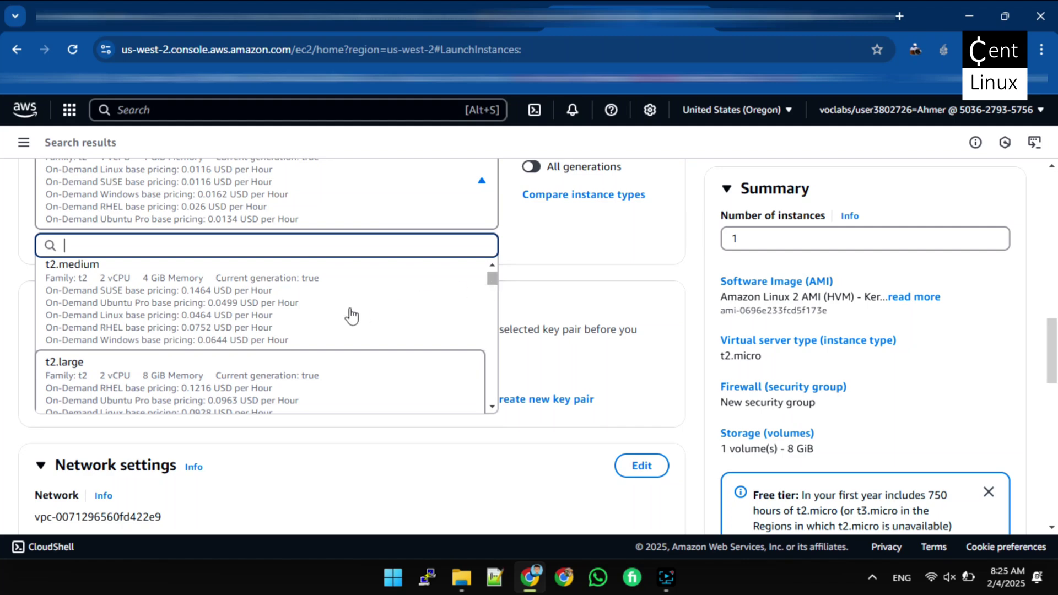
scroll(441, 284, up, 2)
scroll(496, 270, up, 2)
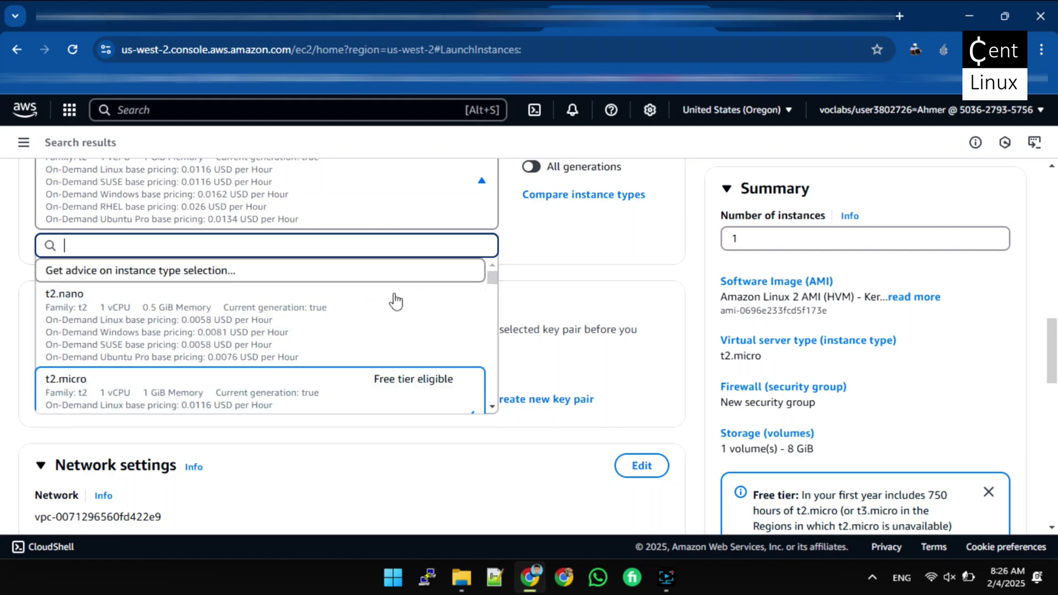
click(550, 229)
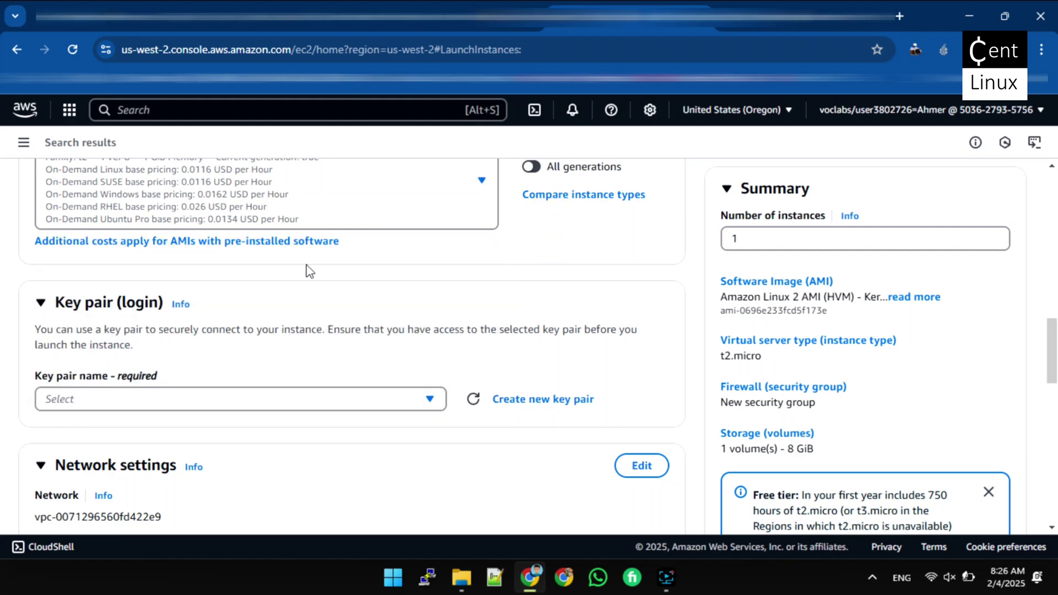
scroll(292, 279, up, 3)
scroll(397, 317, down, 4)
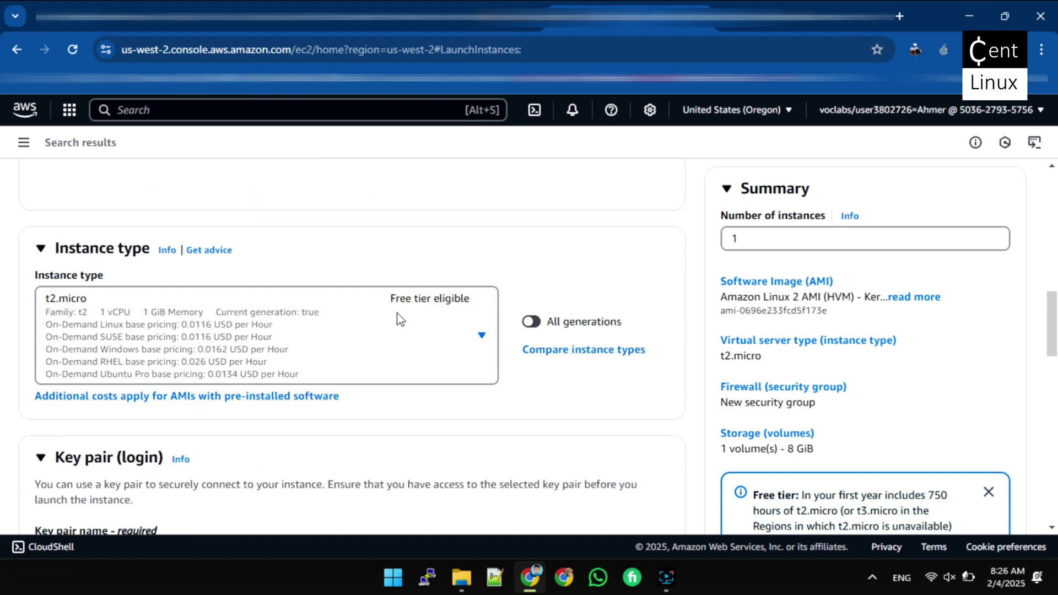
scroll(399, 319, down, 1)
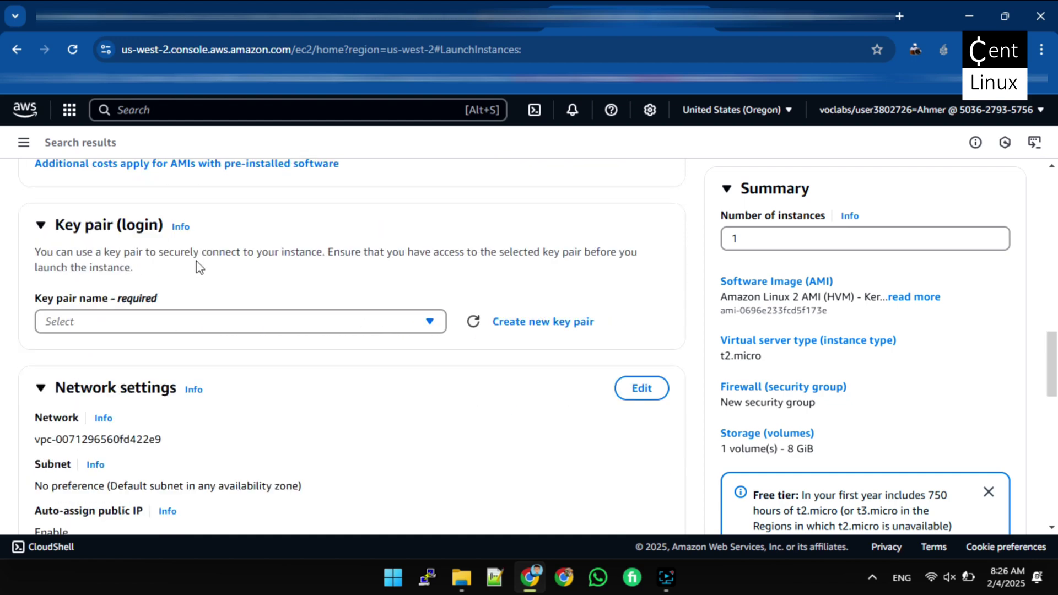
Choose the vockey key pair and scroll past Network settings to Configure storage
click(430, 321)
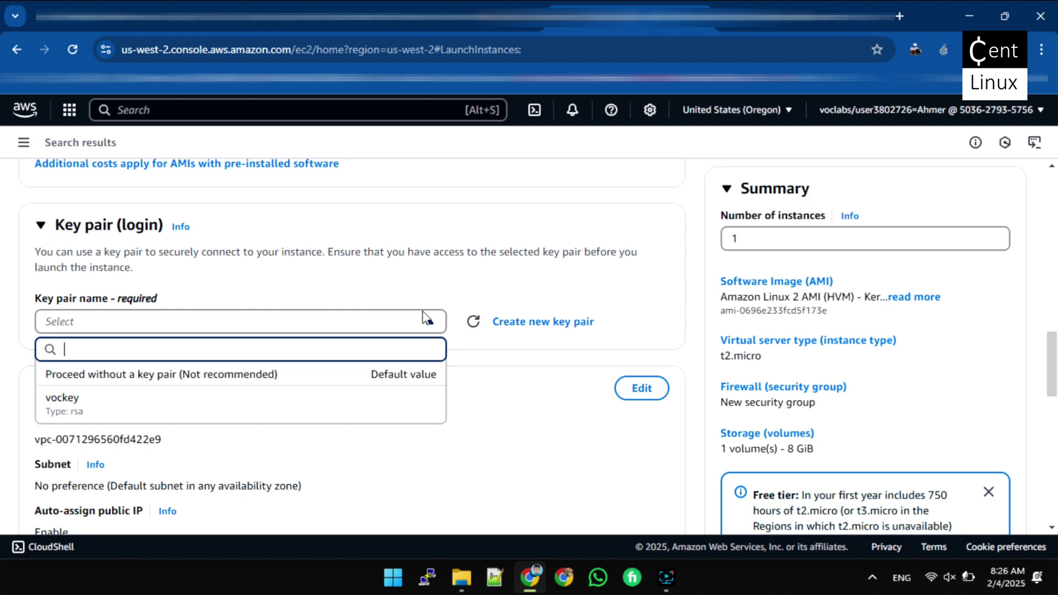
click(80, 411)
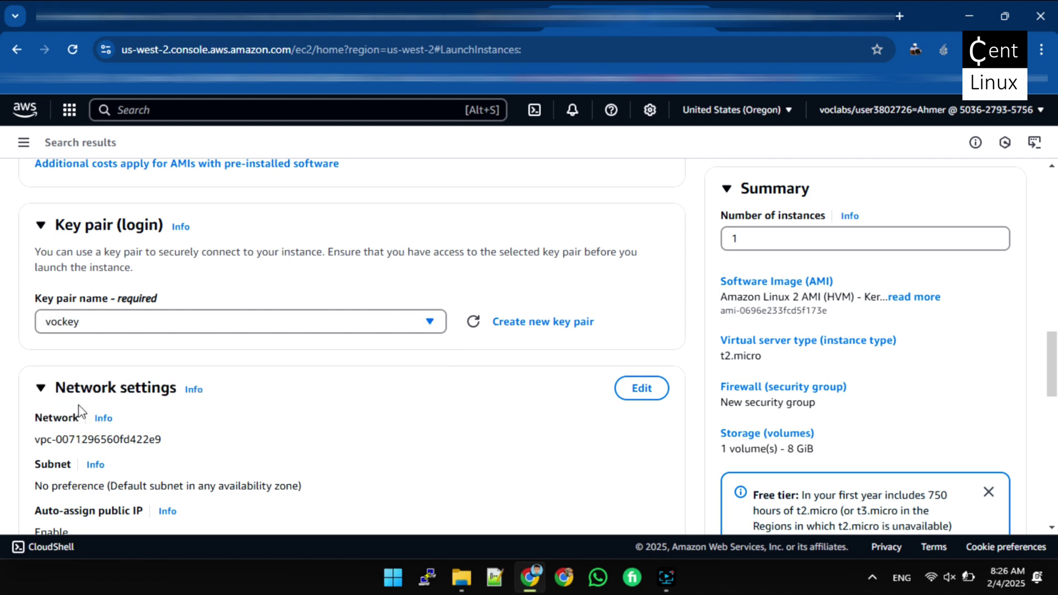
scroll(421, 268, down, 3)
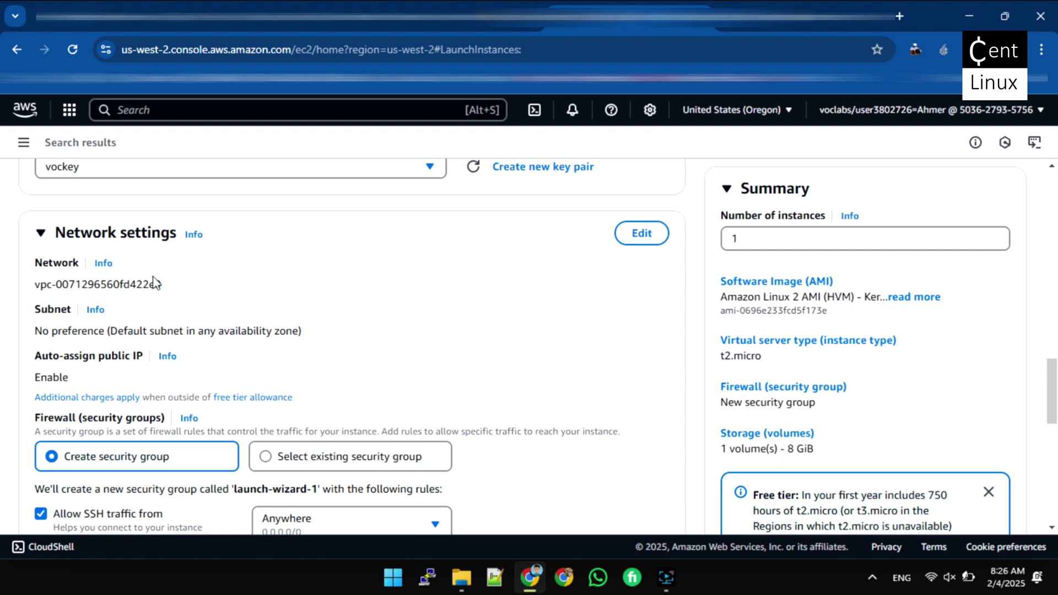
scroll(177, 293, down, 1)
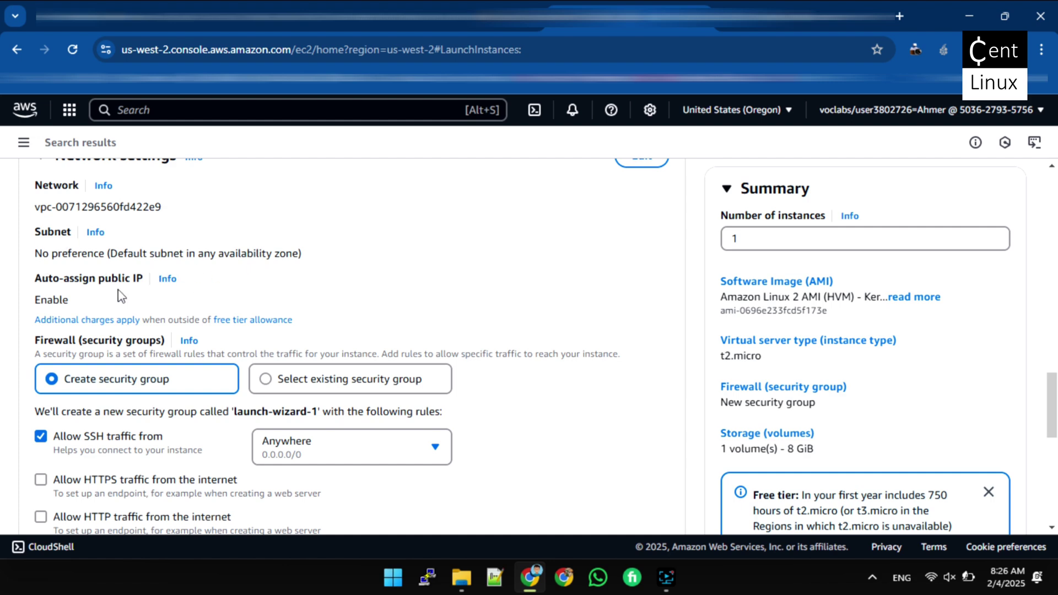
scroll(119, 301, down, 2)
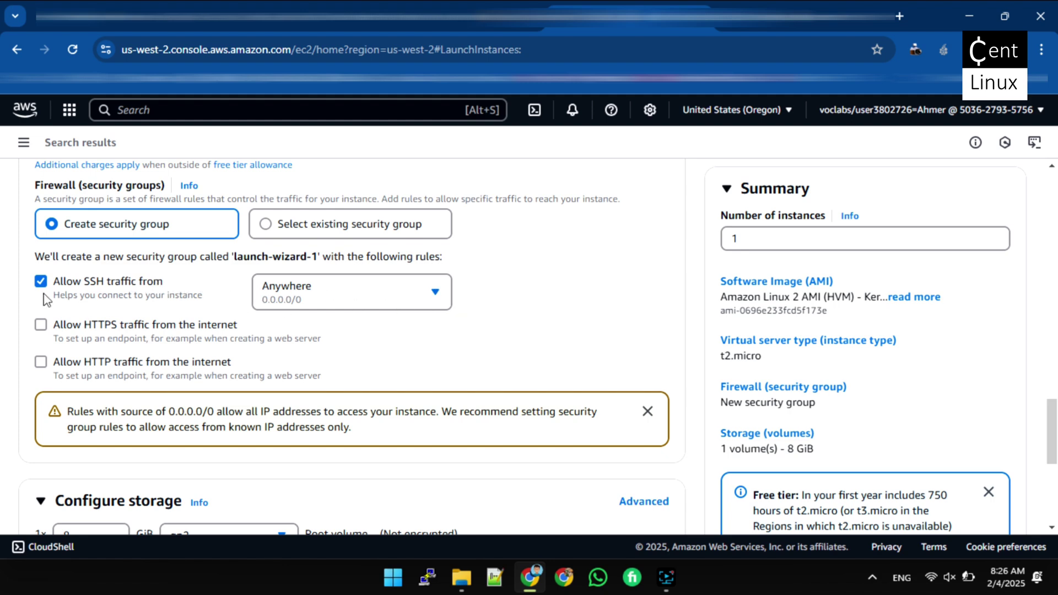
scroll(43, 319, down, 3)
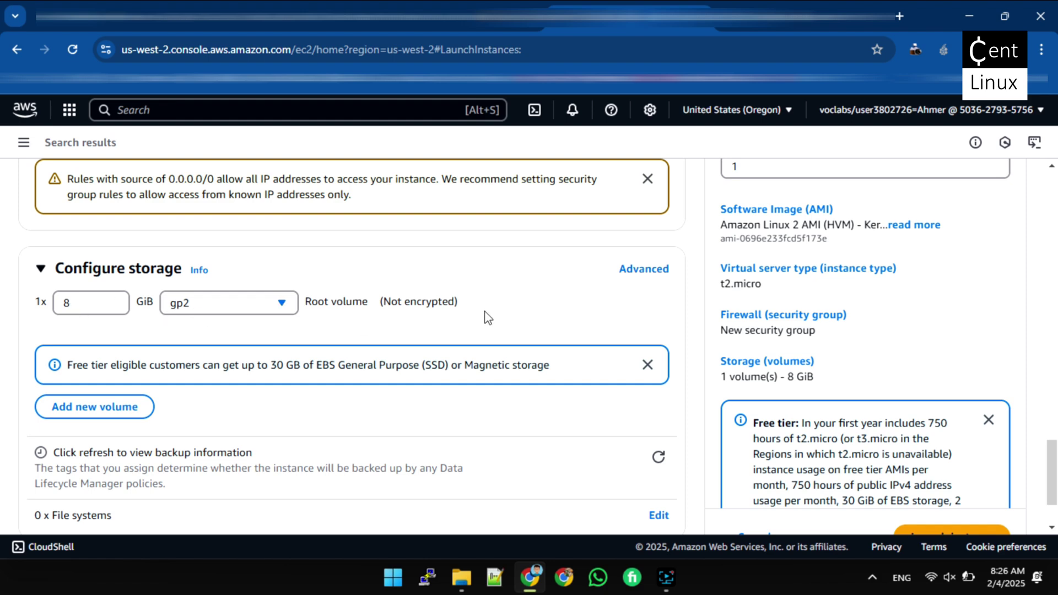
Expand Advanced details and scroll down to the empty User data field
scroll(487, 318, down, 2)
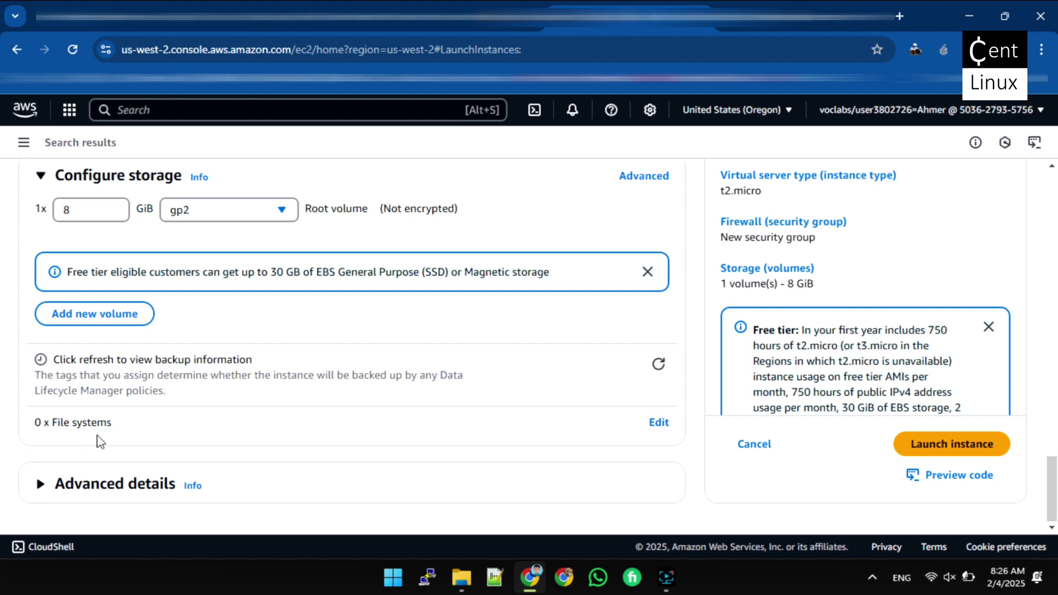
click(40, 488)
scroll(276, 411, down, 3)
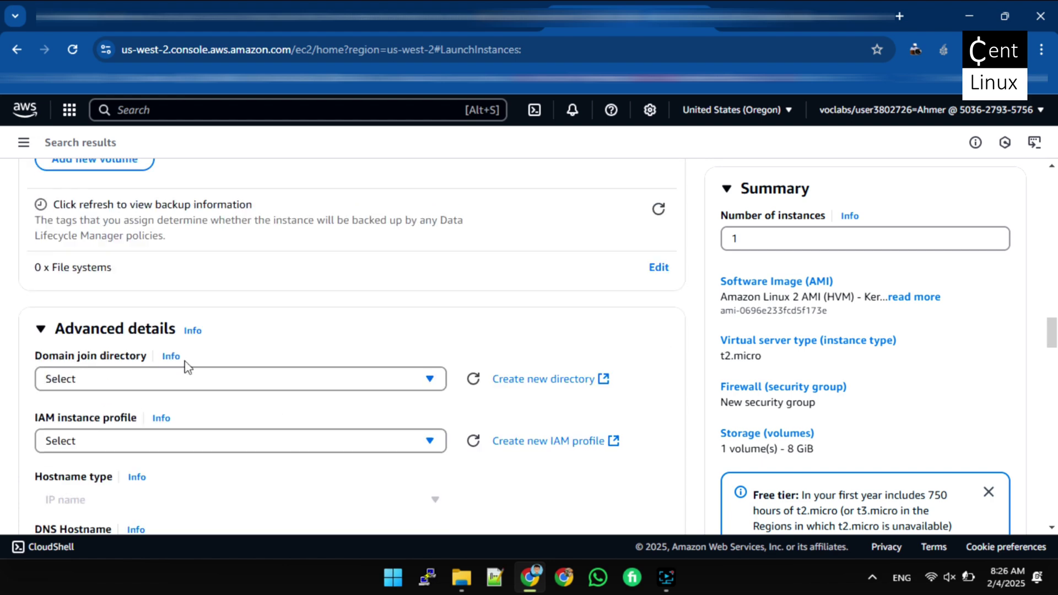
scroll(187, 367, down, 1)
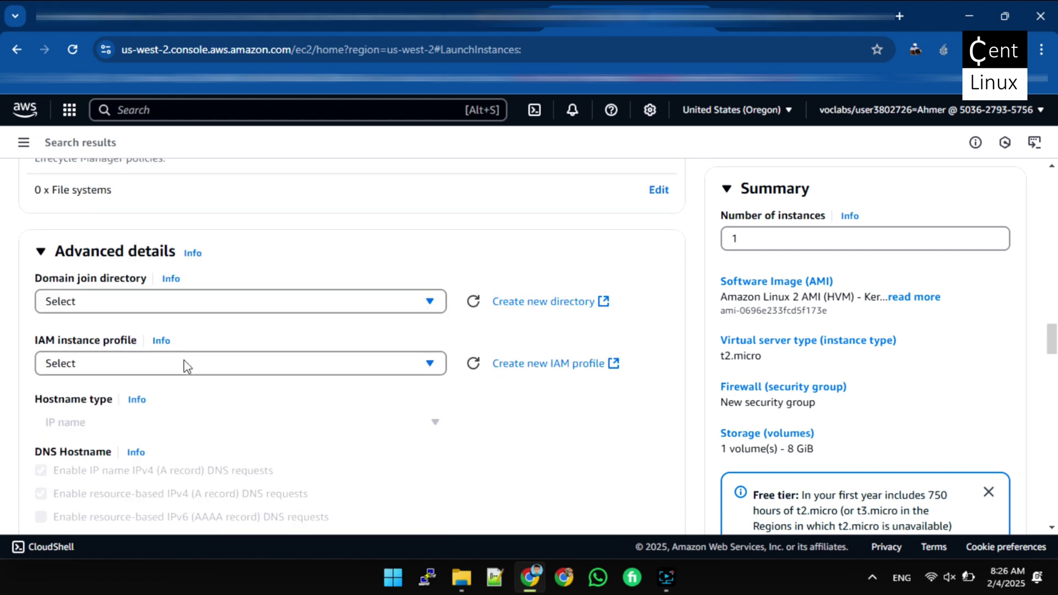
scroll(185, 367, down, 10)
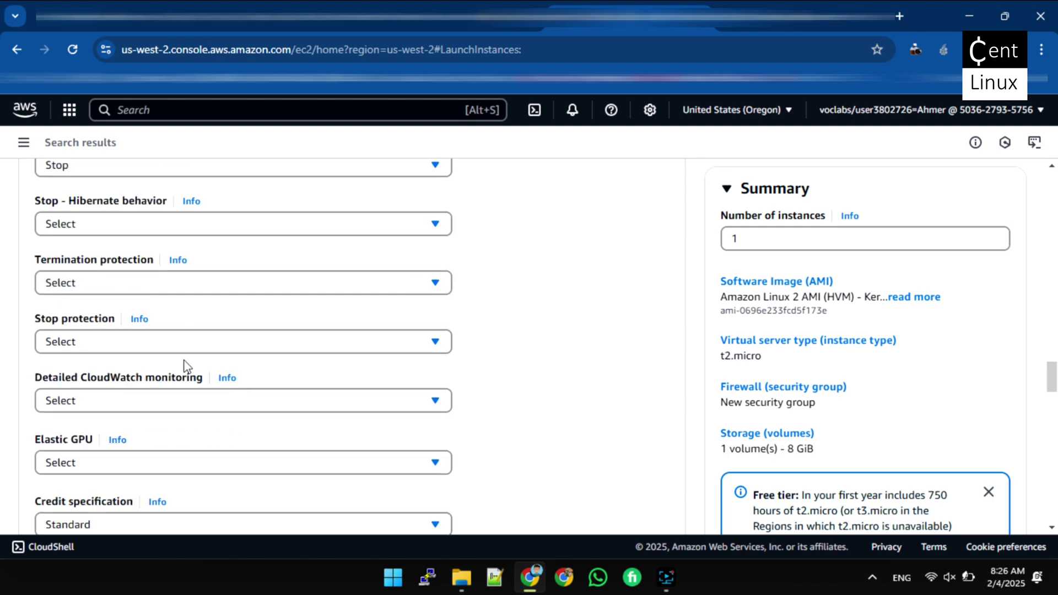
scroll(185, 367, down, 15)
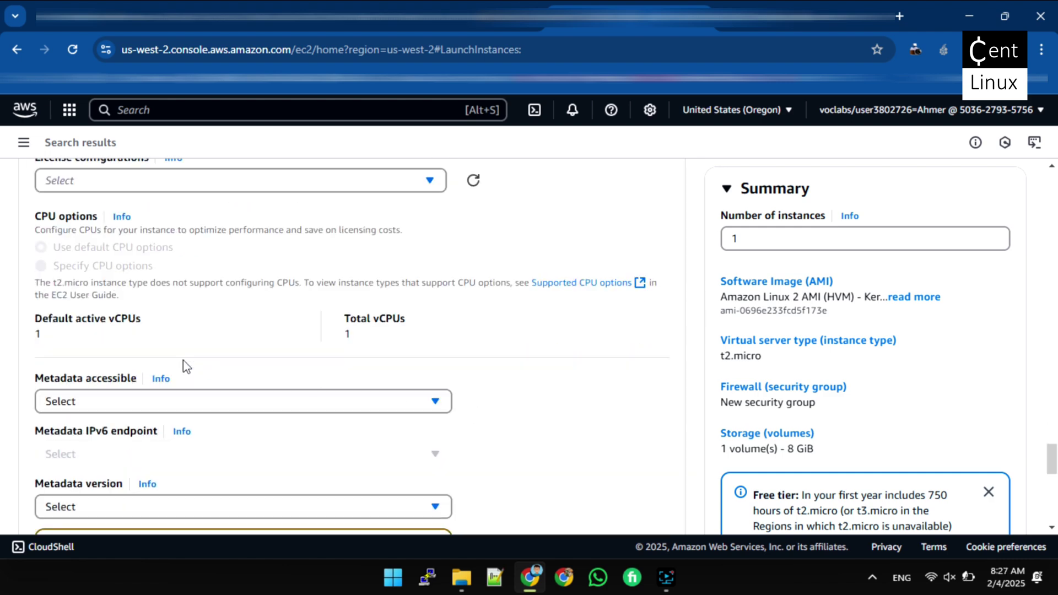
scroll(185, 366, down, 3)
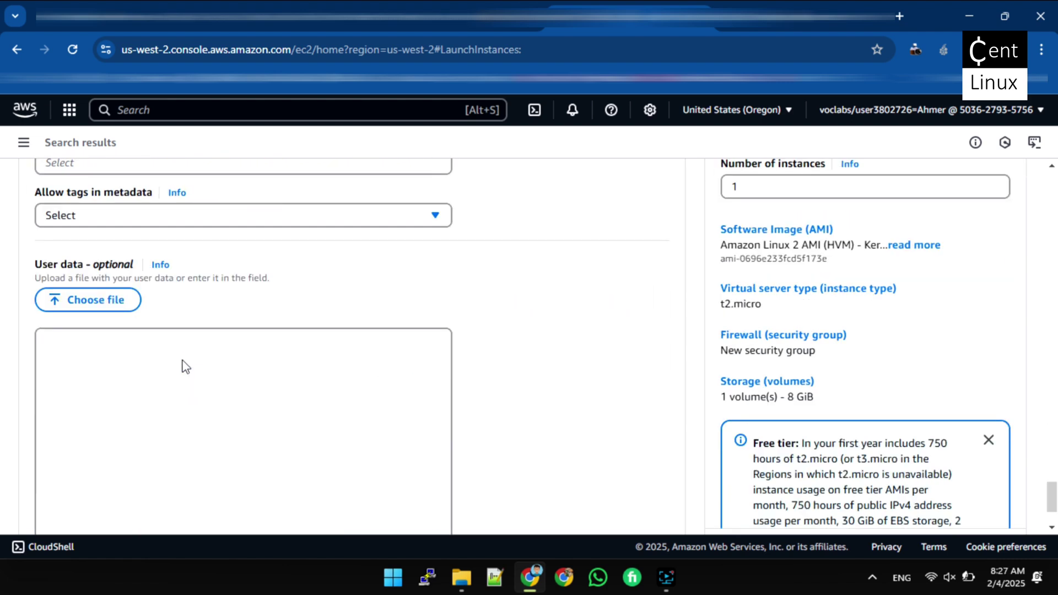
scroll(184, 364, down, 1)
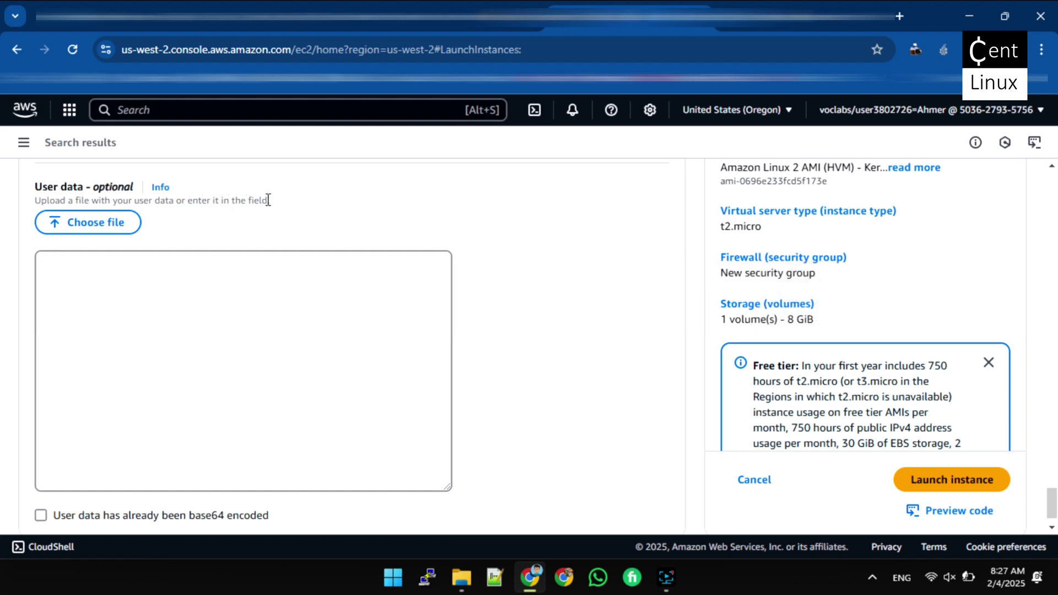
Enter user data lines '#!bin/bash', 'yum install -y httpd', 'systemctl enable --now httpd'
click(182, 281)
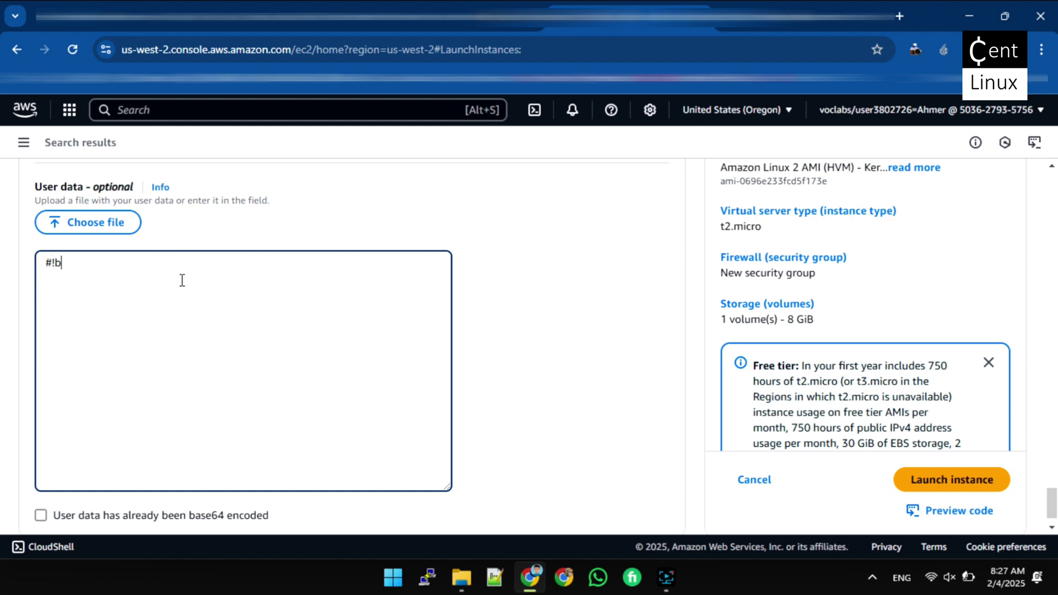
text(#!bin/b)
text(ash )
text(yum )
text(install)
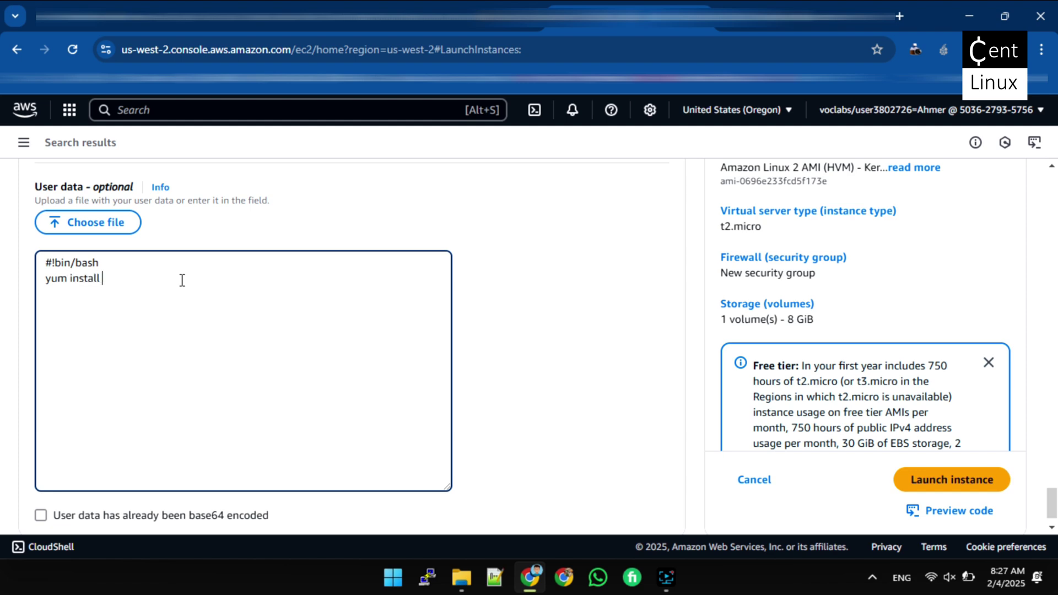
text(-y httpd)
key(Return)
text(systemc)
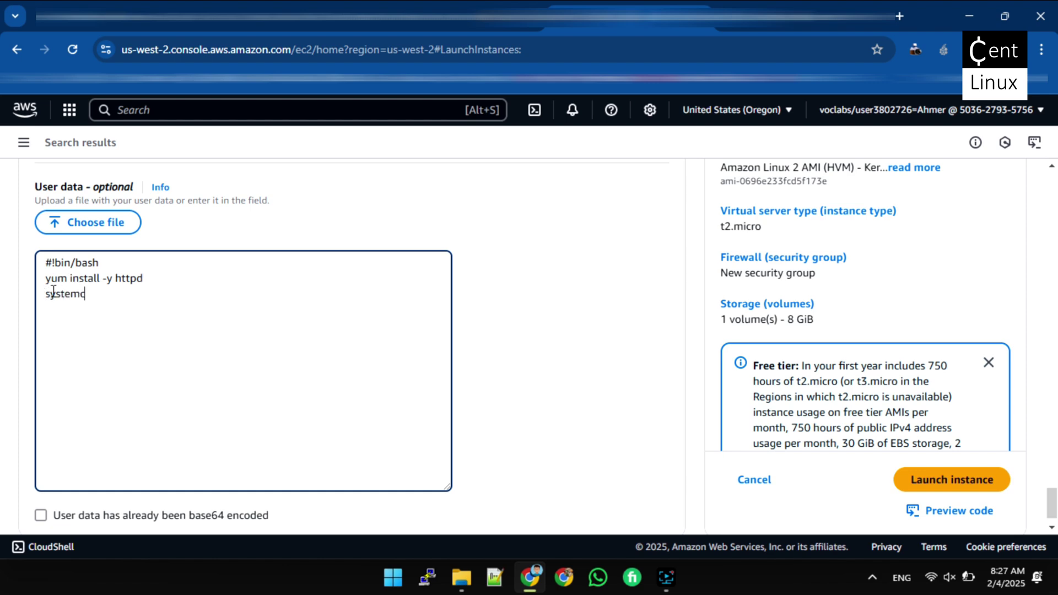
text(tl enable --now )
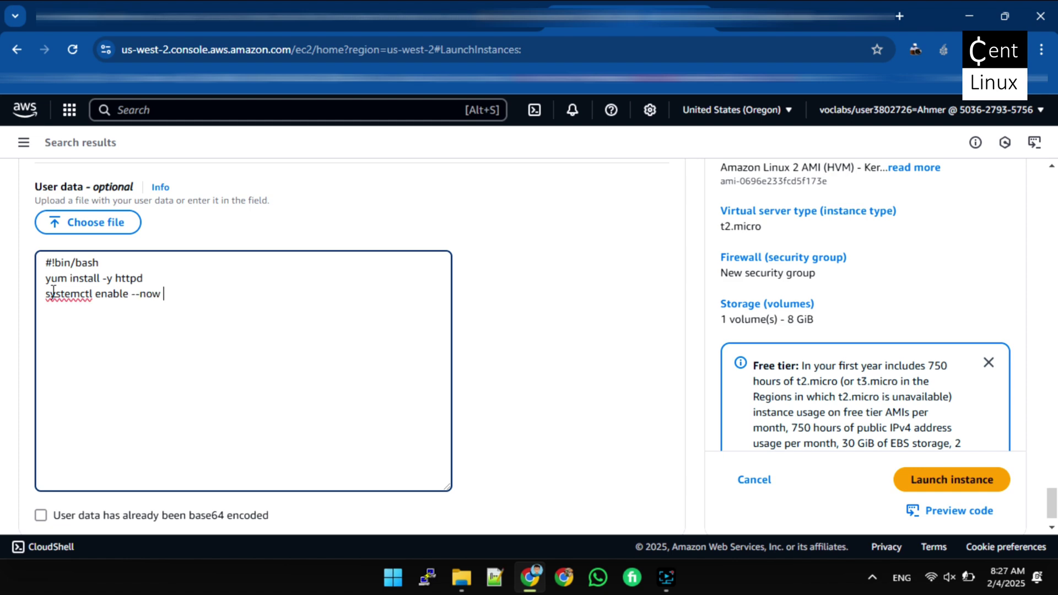
text(httpd)
Launch testserver-01 from the summary panel with the configured settings
scroll(193, 363, down, 1)
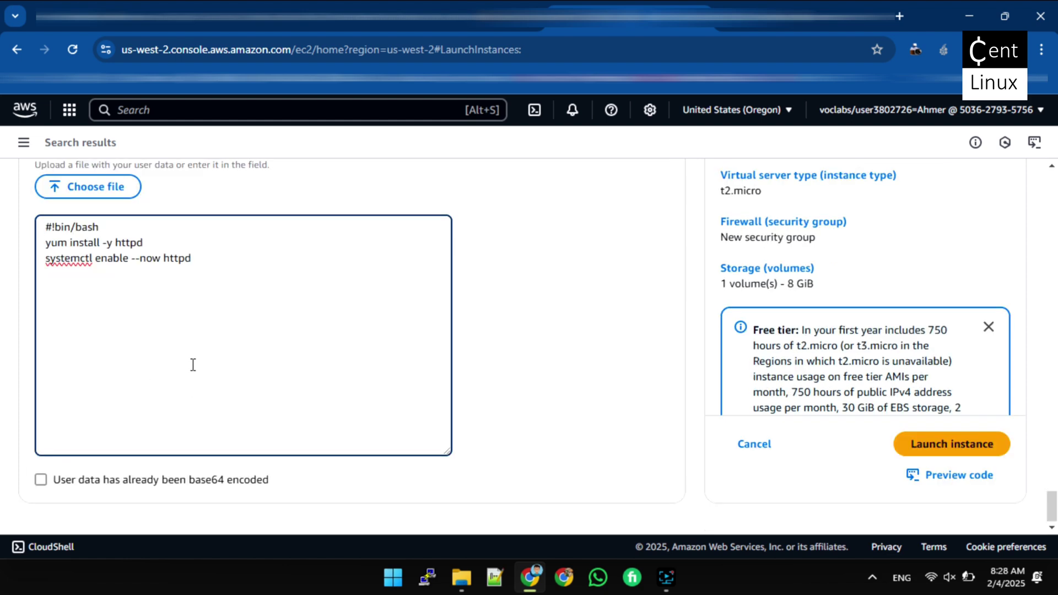
scroll(540, 324, up, 10)
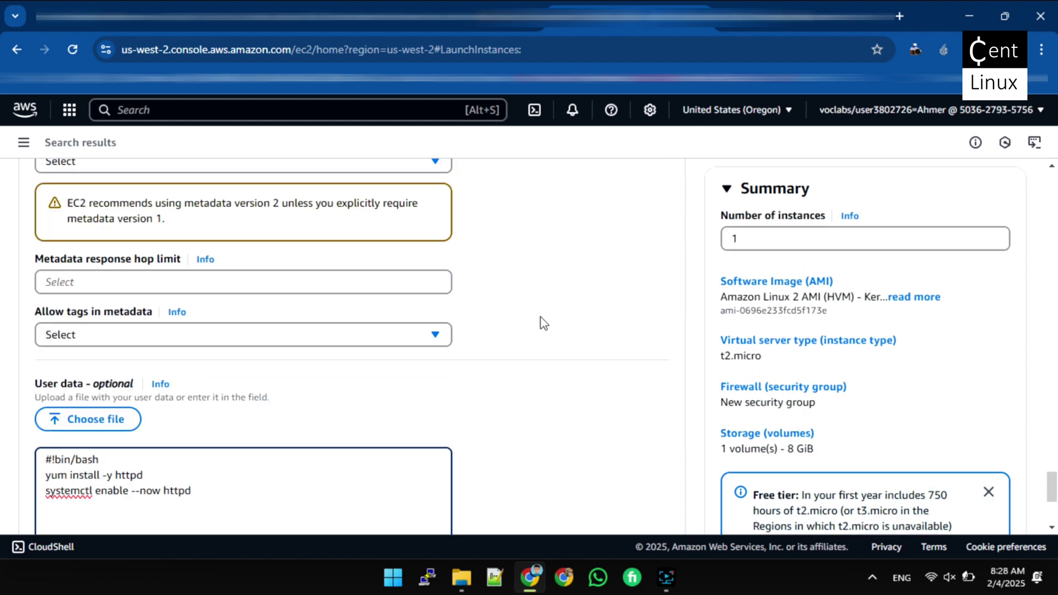
scroll(693, 272, up, 12)
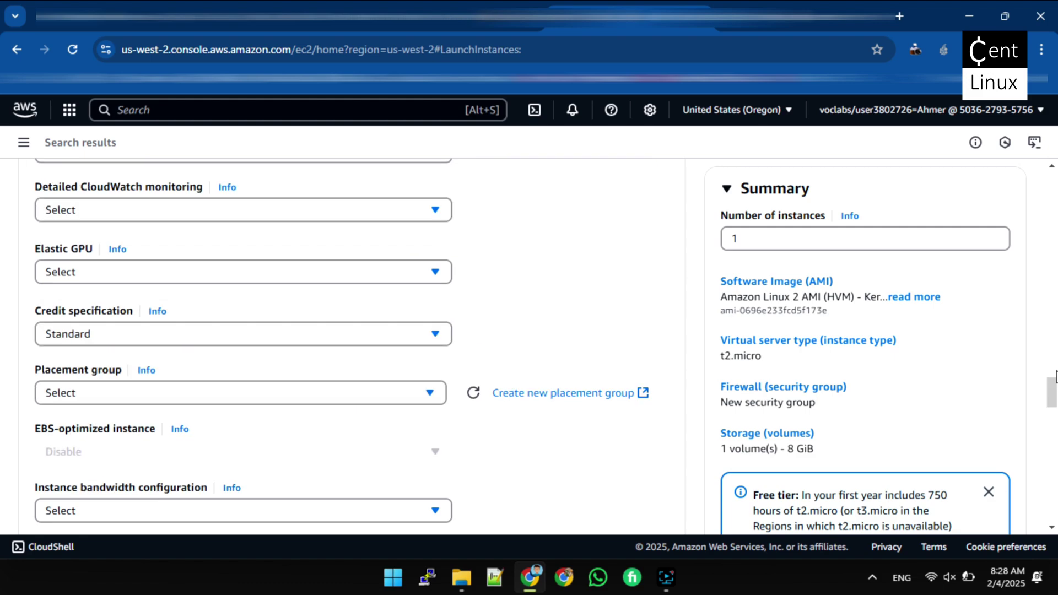
drag(1053, 187, 1053, 555)
click(971, 443)
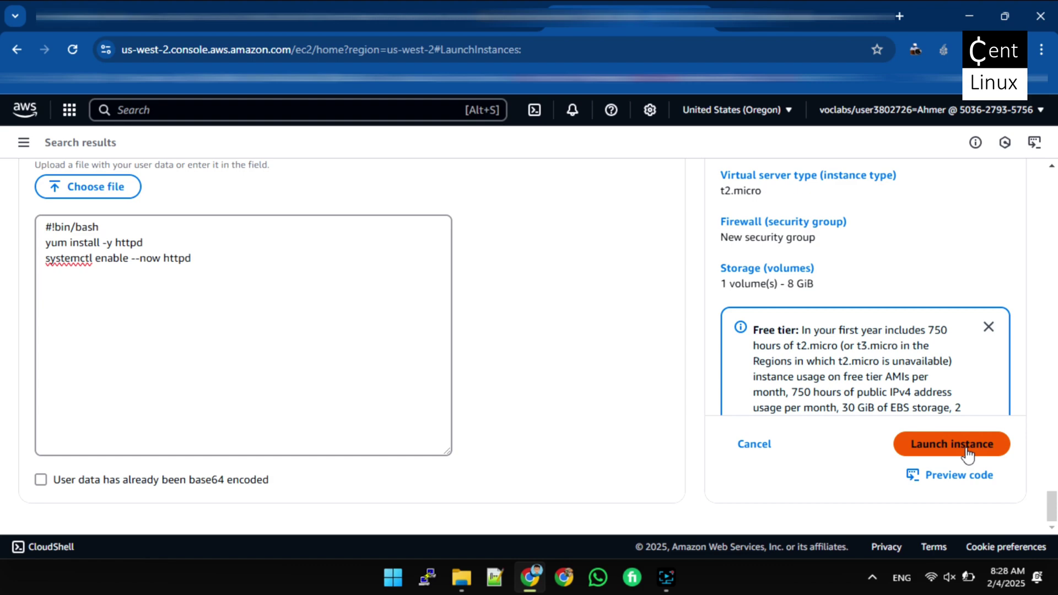
click(969, 449)
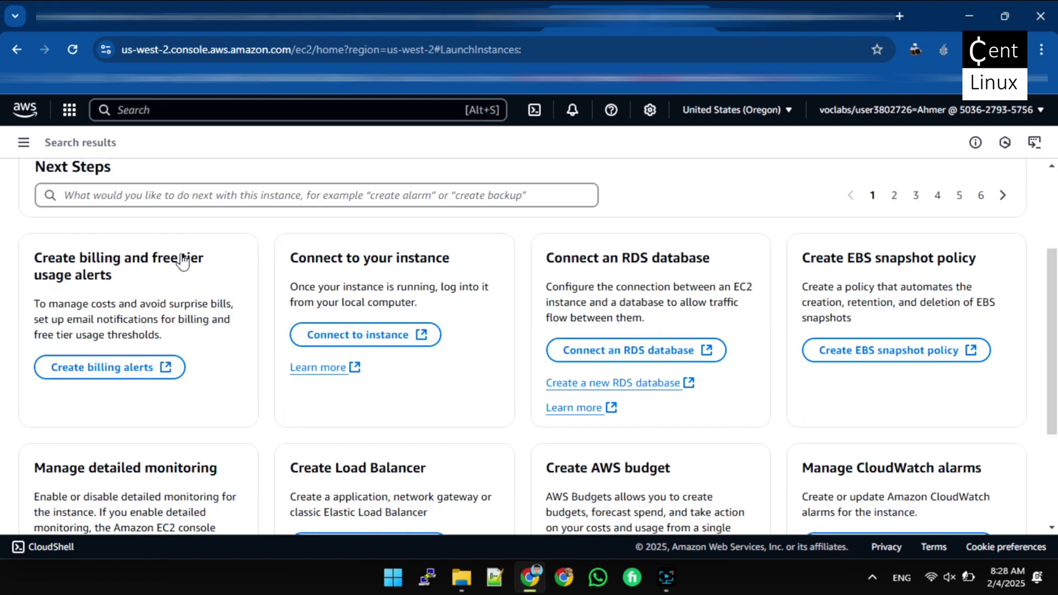
Check the launch log shows all four steps Succeeded, then open the EC2 sidebar
click(65, 191)
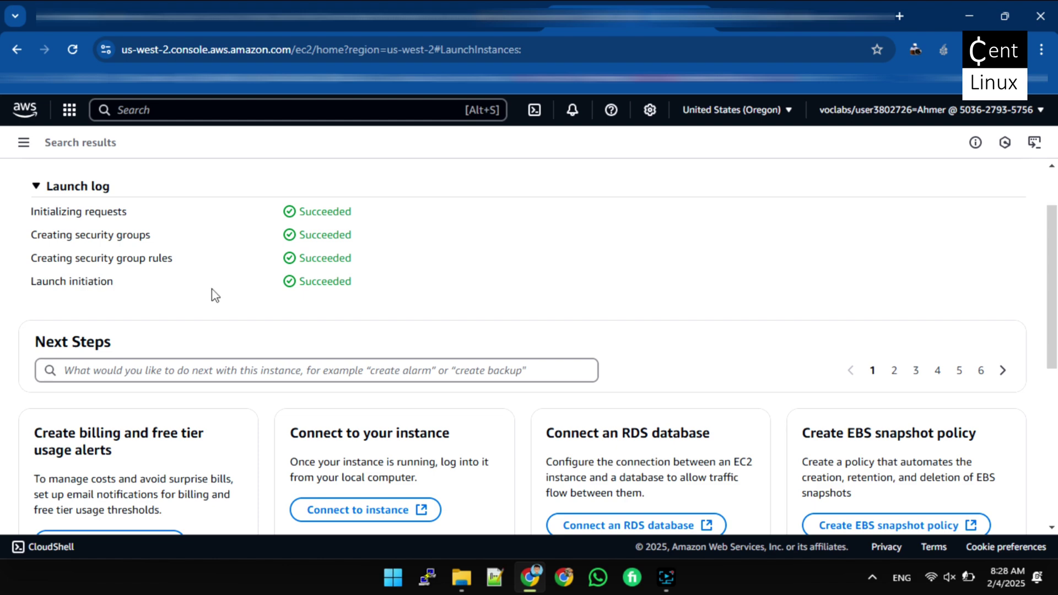
scroll(342, 301, down, 4)
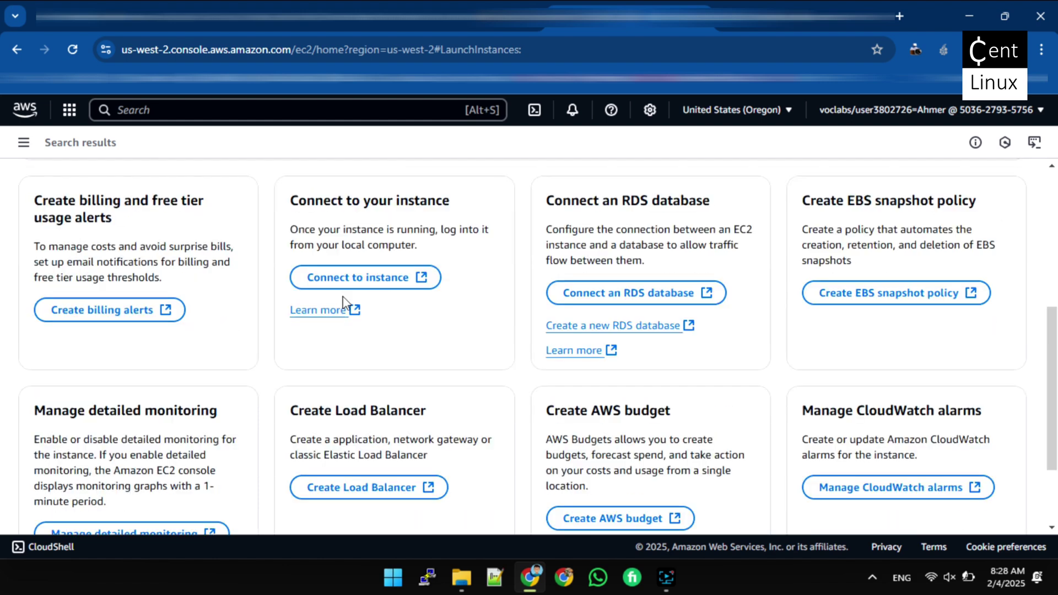
scroll(342, 302, up, 4)
click(24, 142)
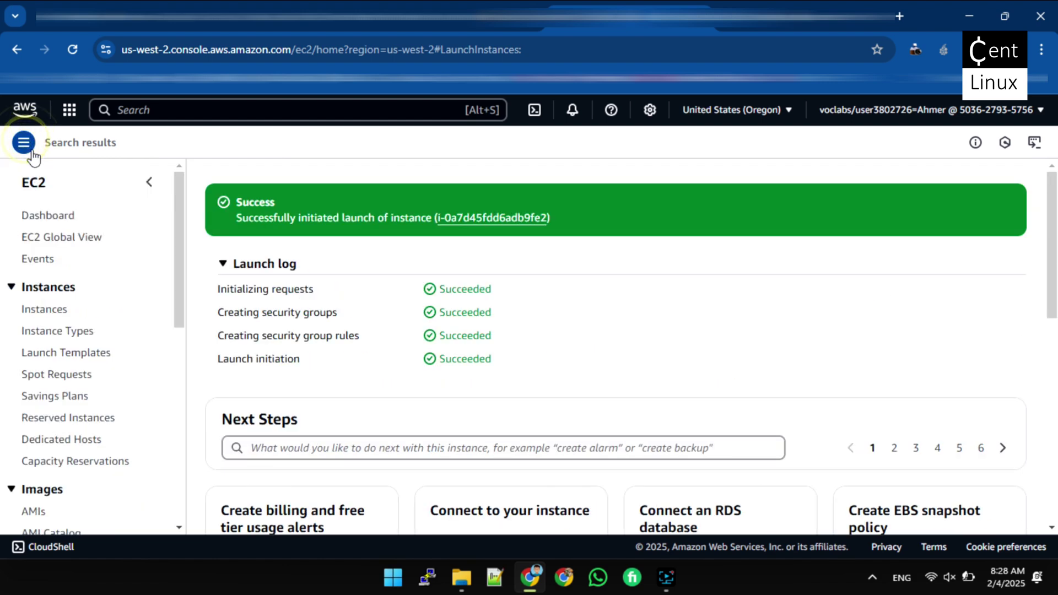
Refresh the EC2 Instances list and select the new testserver-01 instance to view its details
click(48, 312)
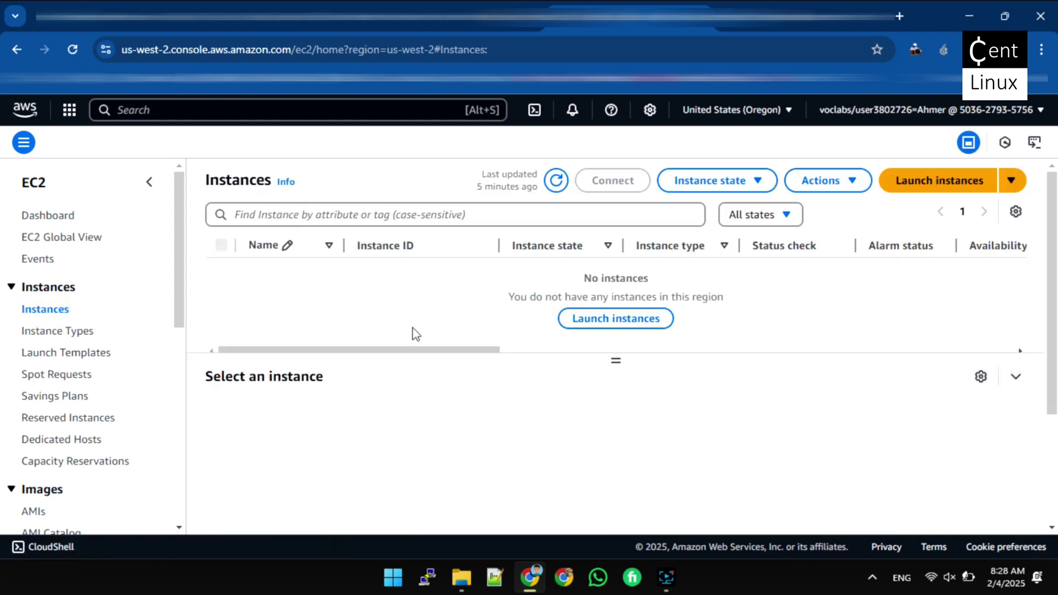
click(557, 182)
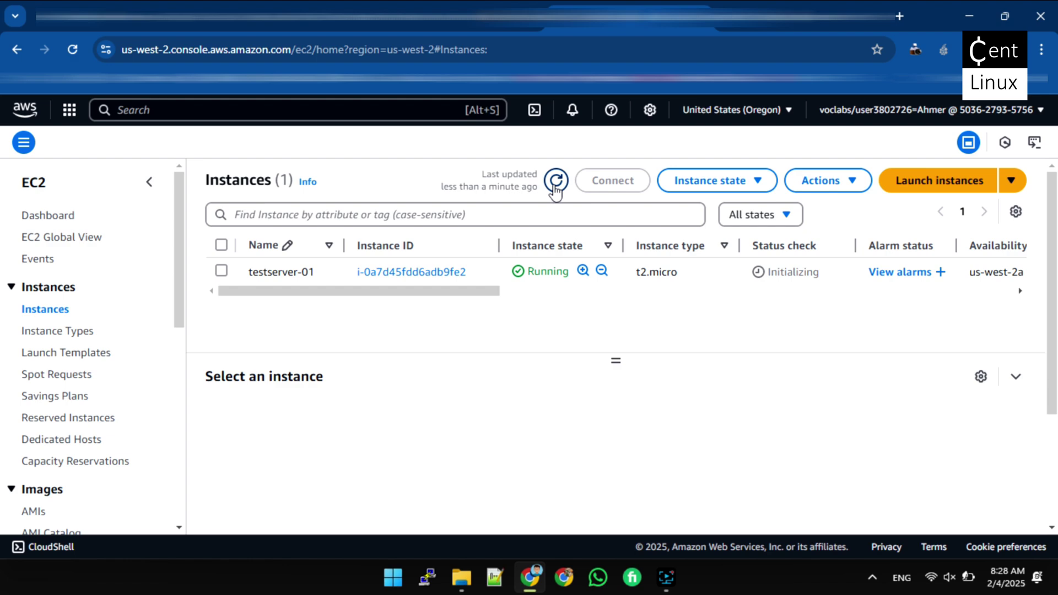
click(221, 271)
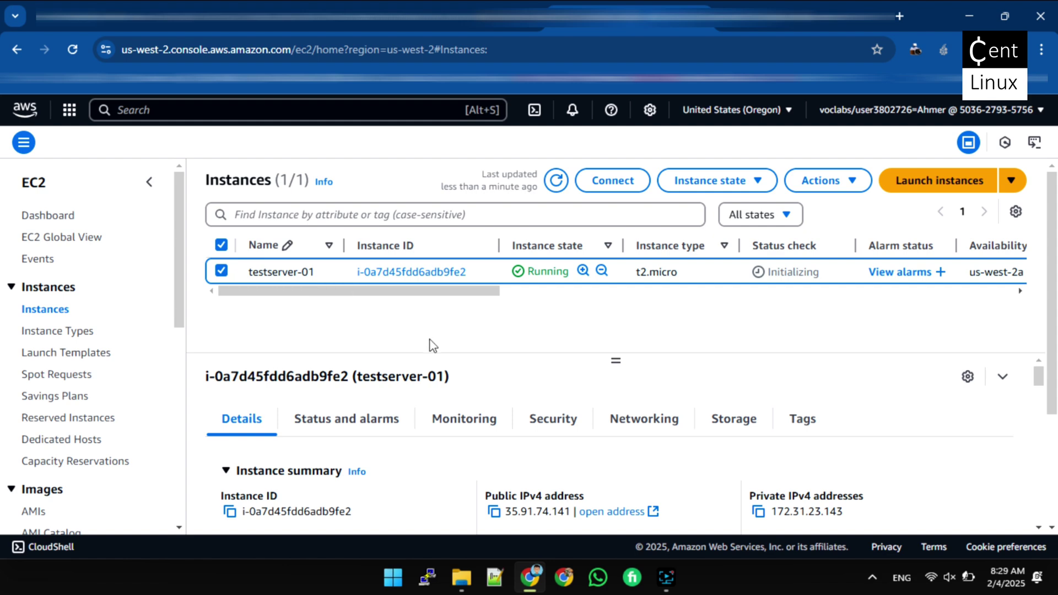
scroll(516, 436, down, 5)
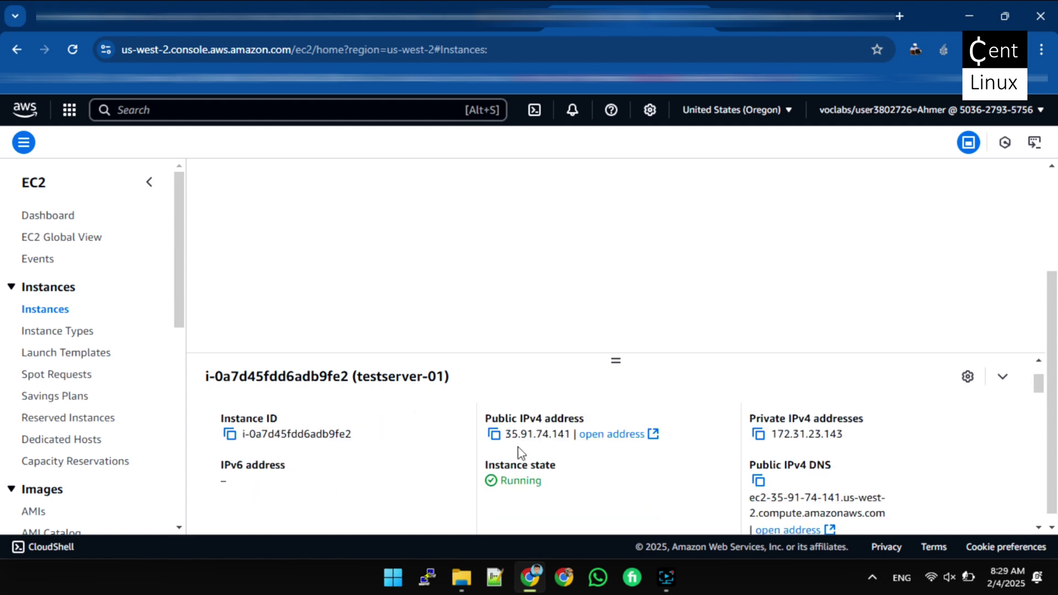
scroll(497, 434, up, 2)
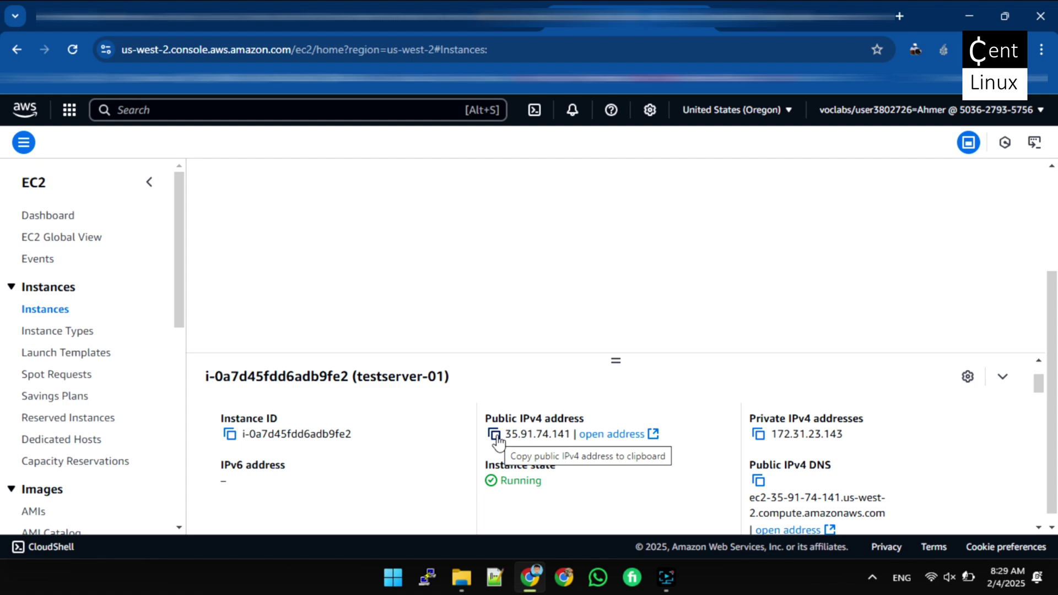
Copy testserver-01's public IPv4 address 35.91.74.141 and review the rest of its details
click(496, 436)
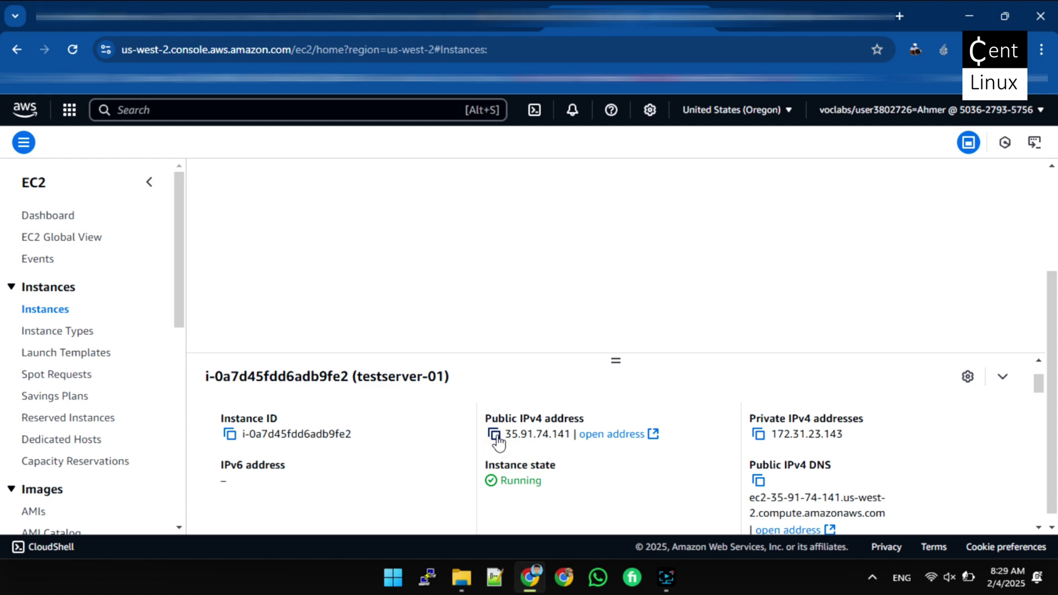
click(494, 435)
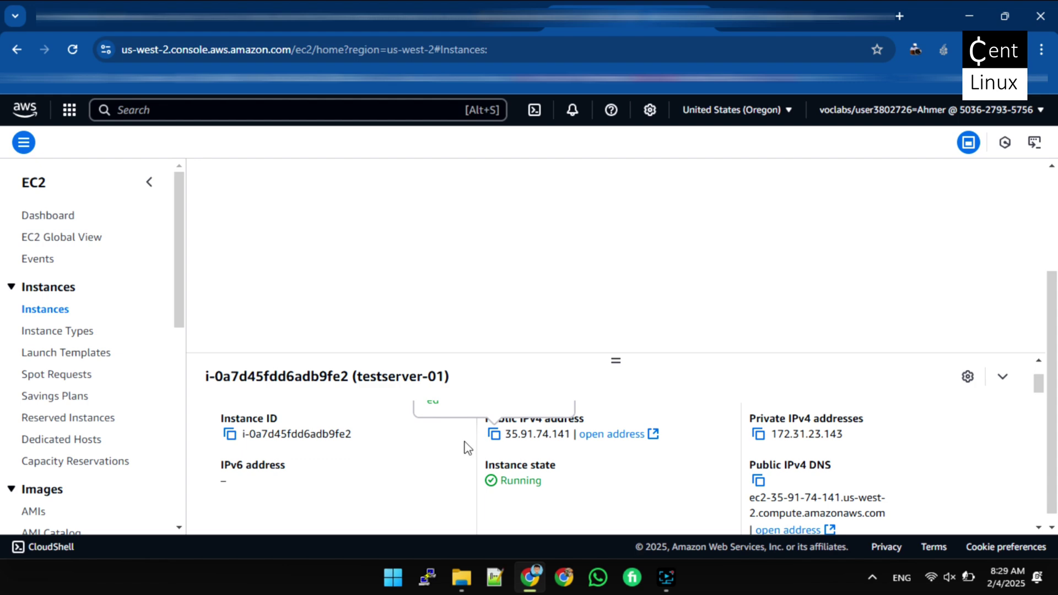
scroll(468, 448, down, 2)
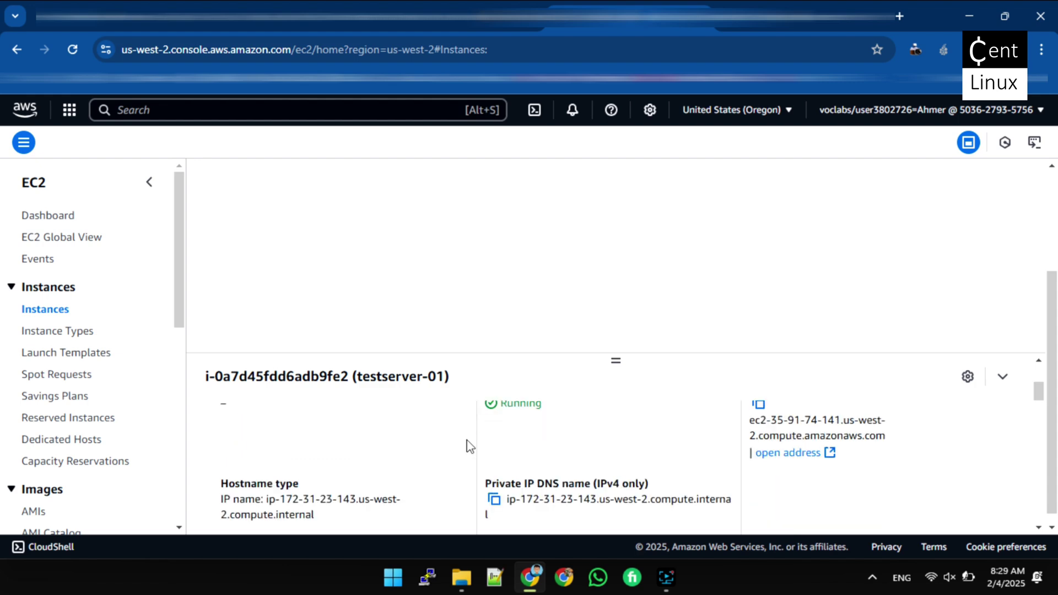
scroll(469, 446, down, 2)
scroll(469, 446, down, 5)
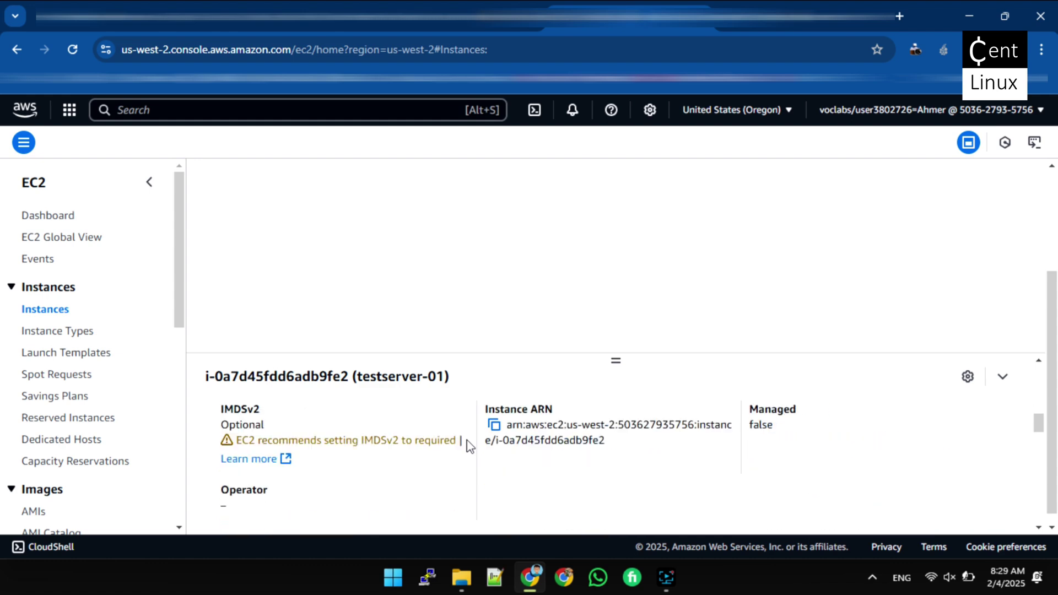
scroll(469, 447, down, 3)
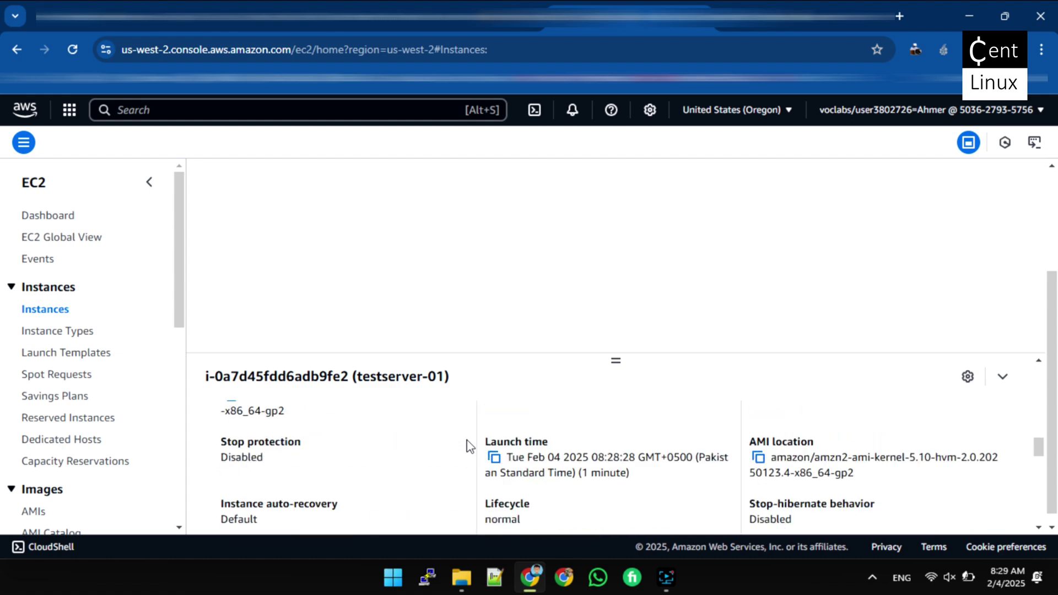
scroll(469, 445, up, 10)
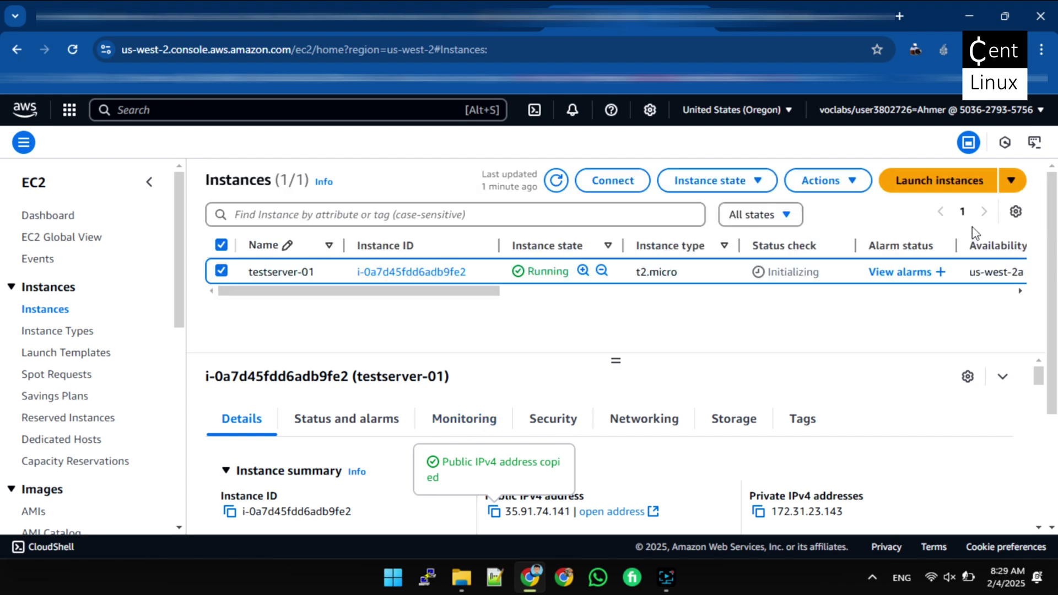
click(855, 181)
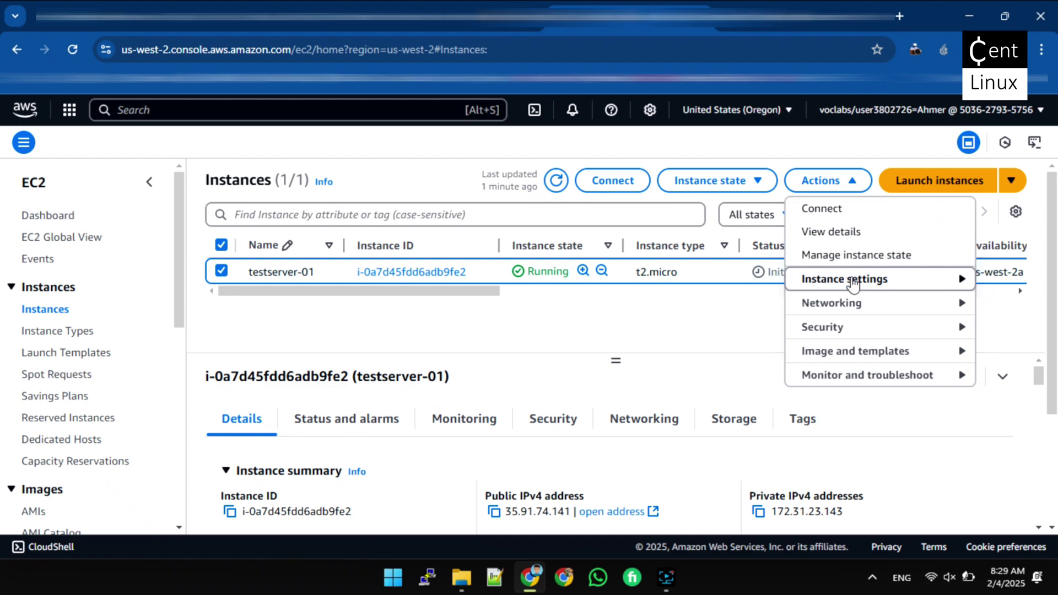
mouse_move(860, 377)
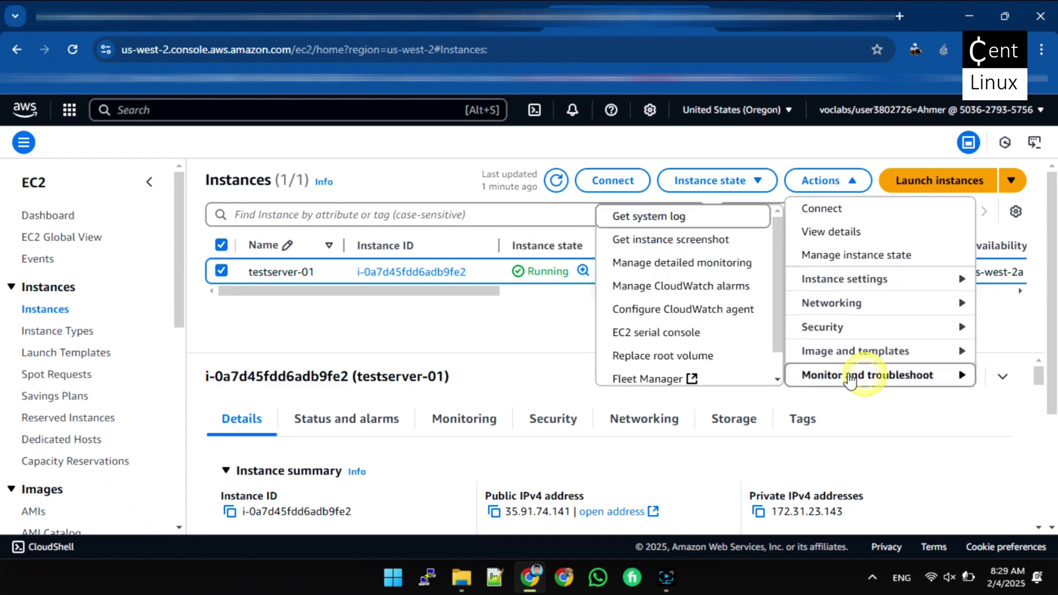
click(664, 253)
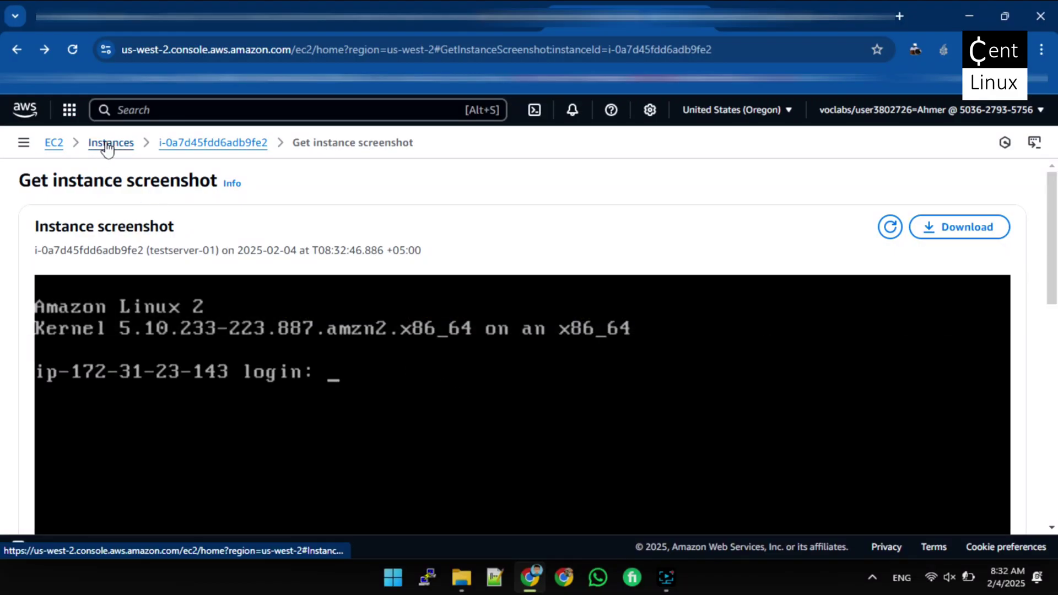
click(108, 147)
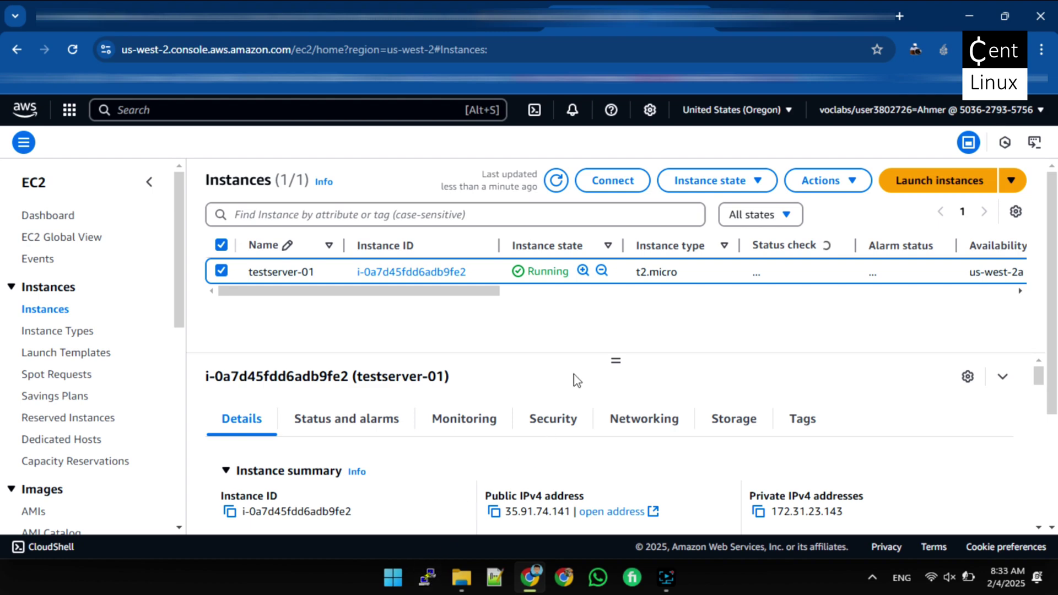
Connect PuTTY over SSH to host 35.91.74.141 on port 22, accepting the server's host key
click(494, 513)
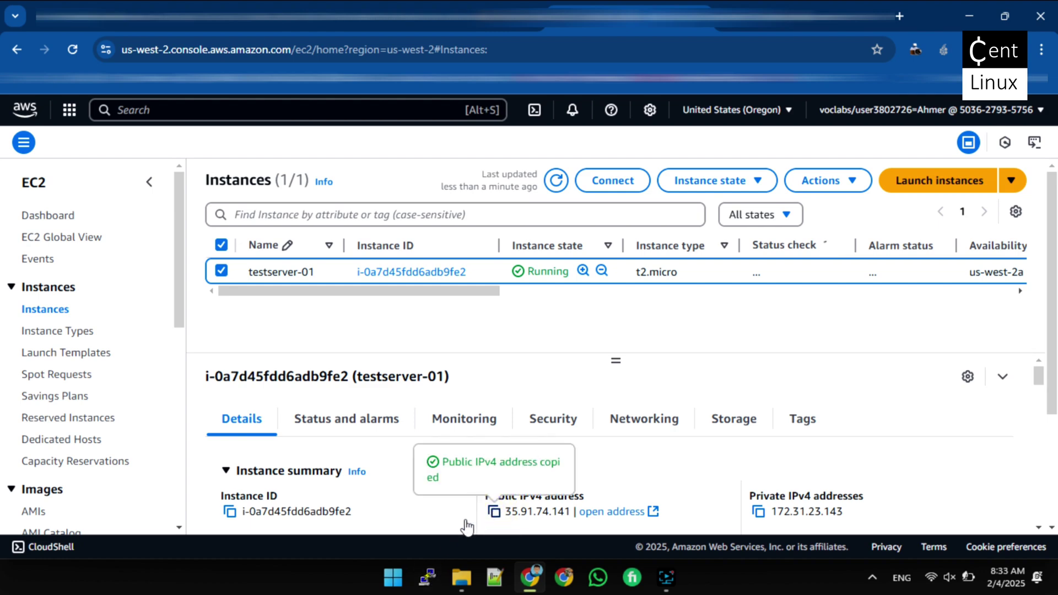
click(428, 580)
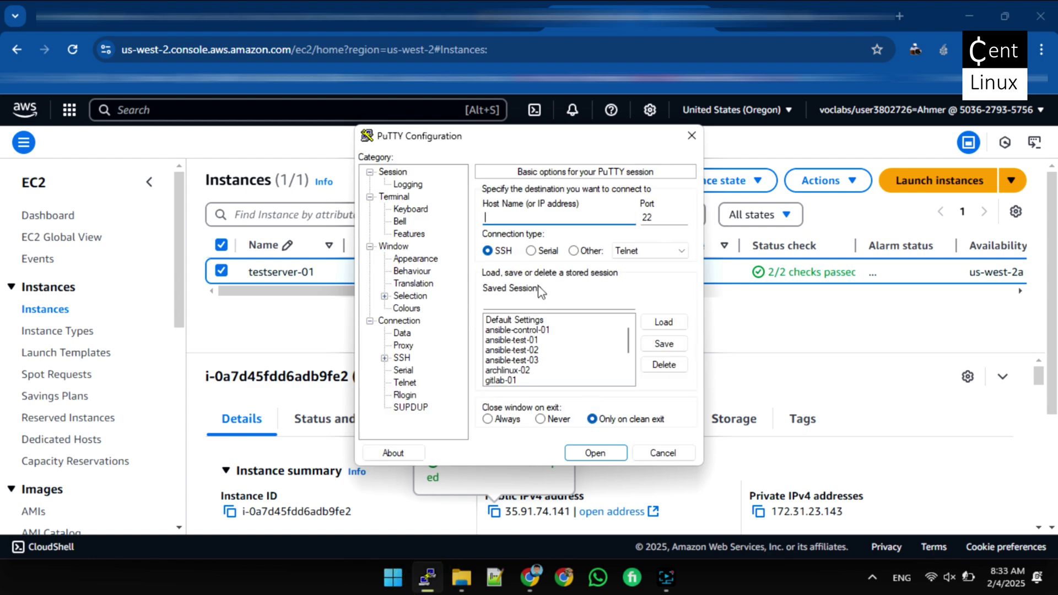
key(ctrl+v)
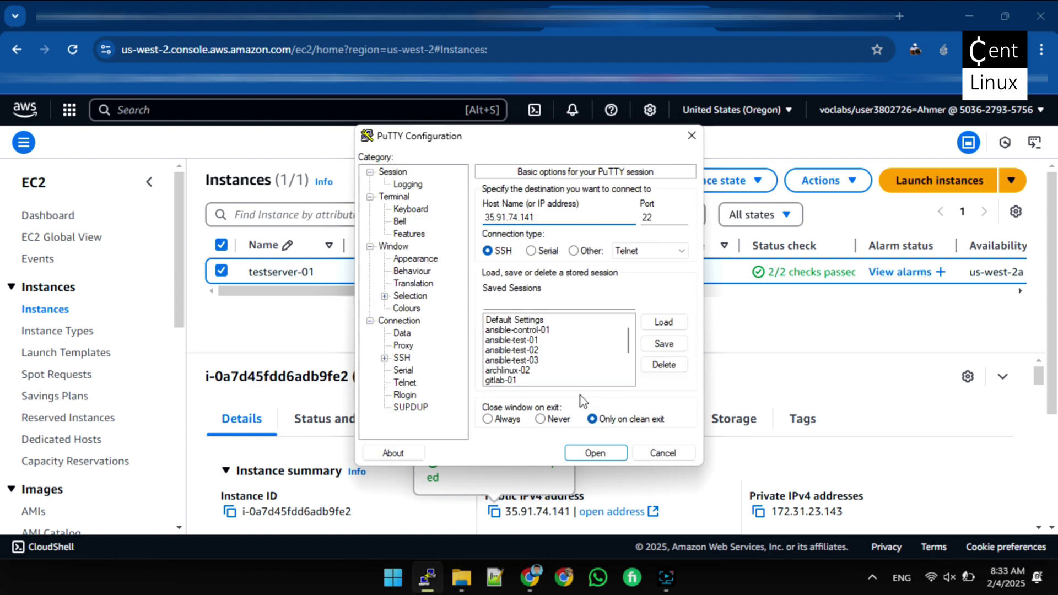
click(588, 453)
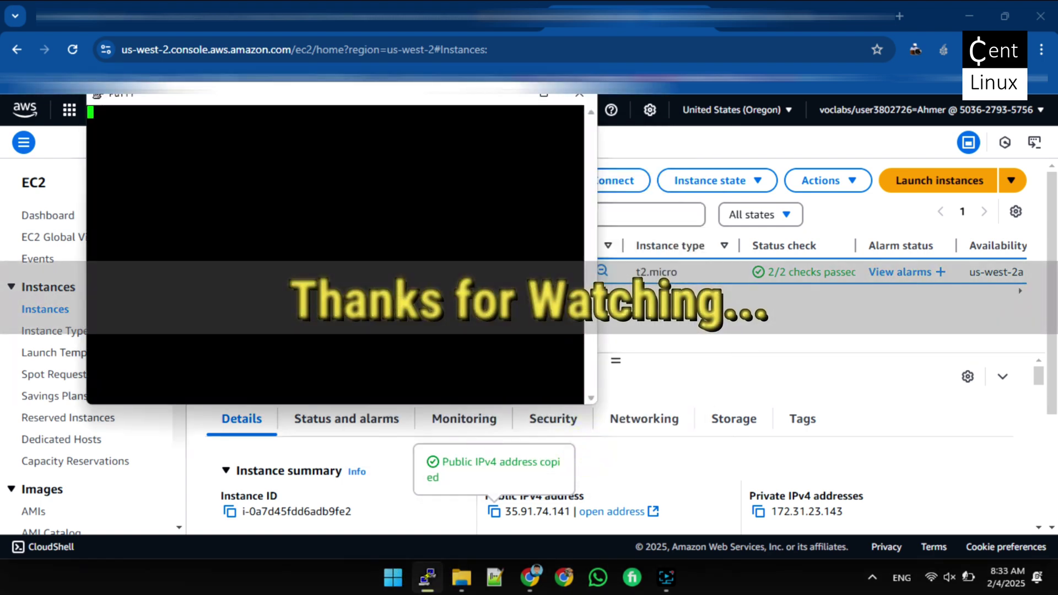
click(368, 422)
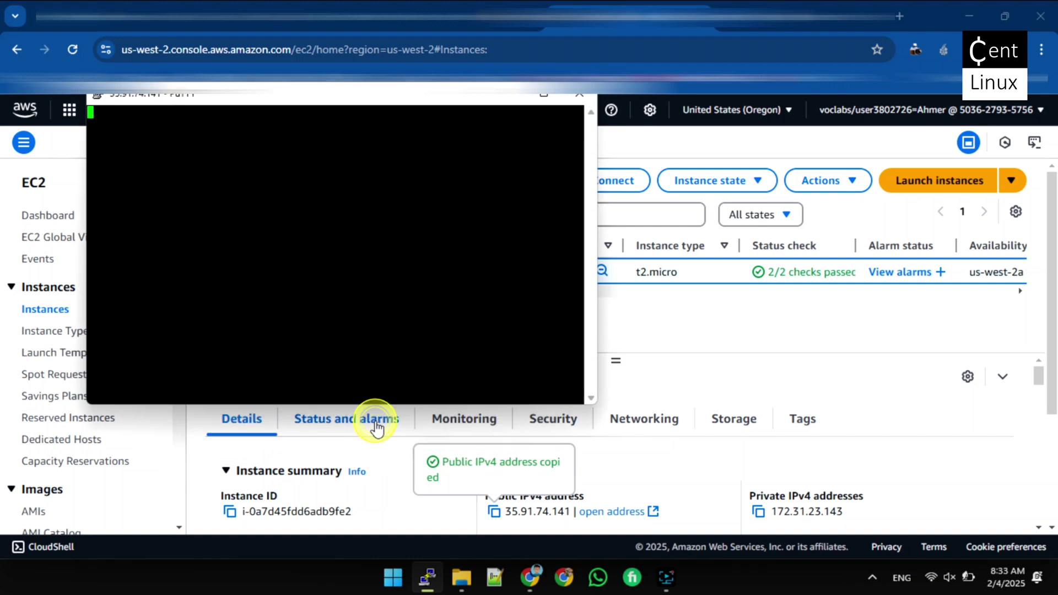